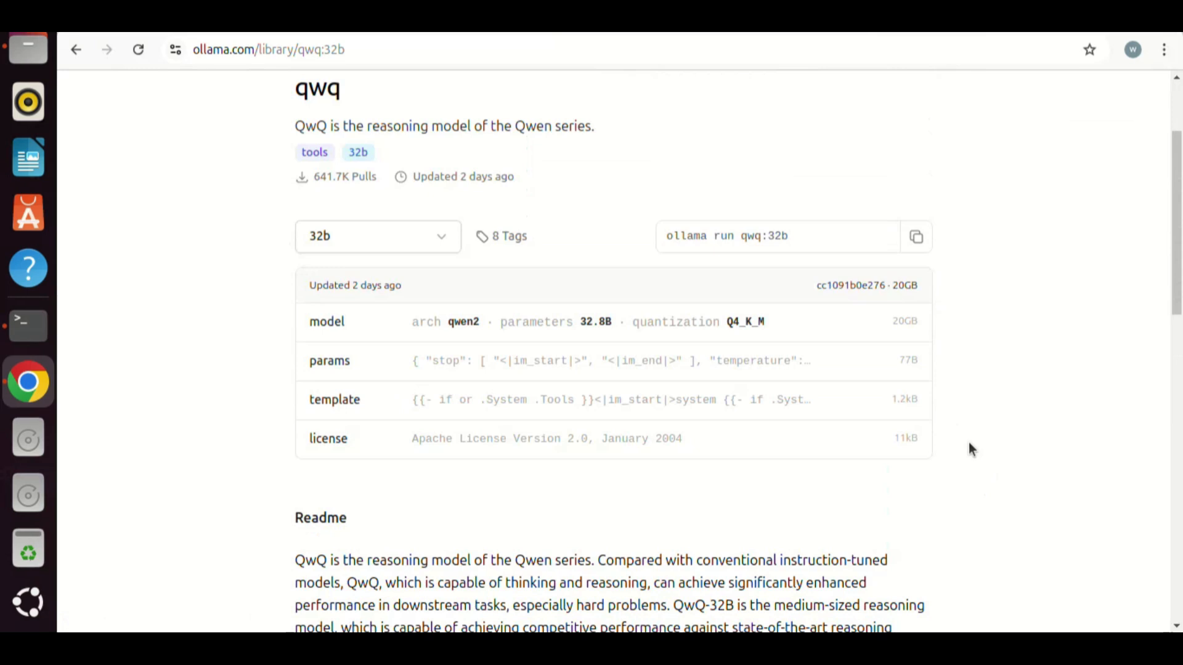
Select the 32b variant of the qwq model and copy its Ollama run command.
{"action": "left_click", "coordinate": [441, 244]}
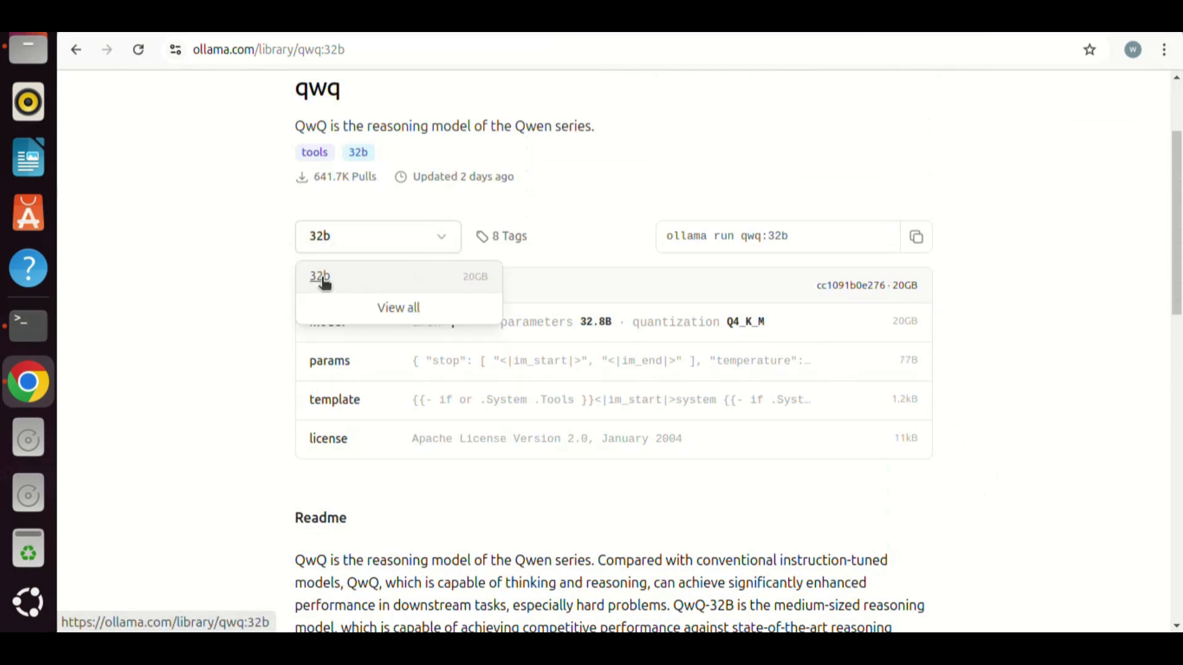
{"action": "left_click", "coordinate": [322, 281]}
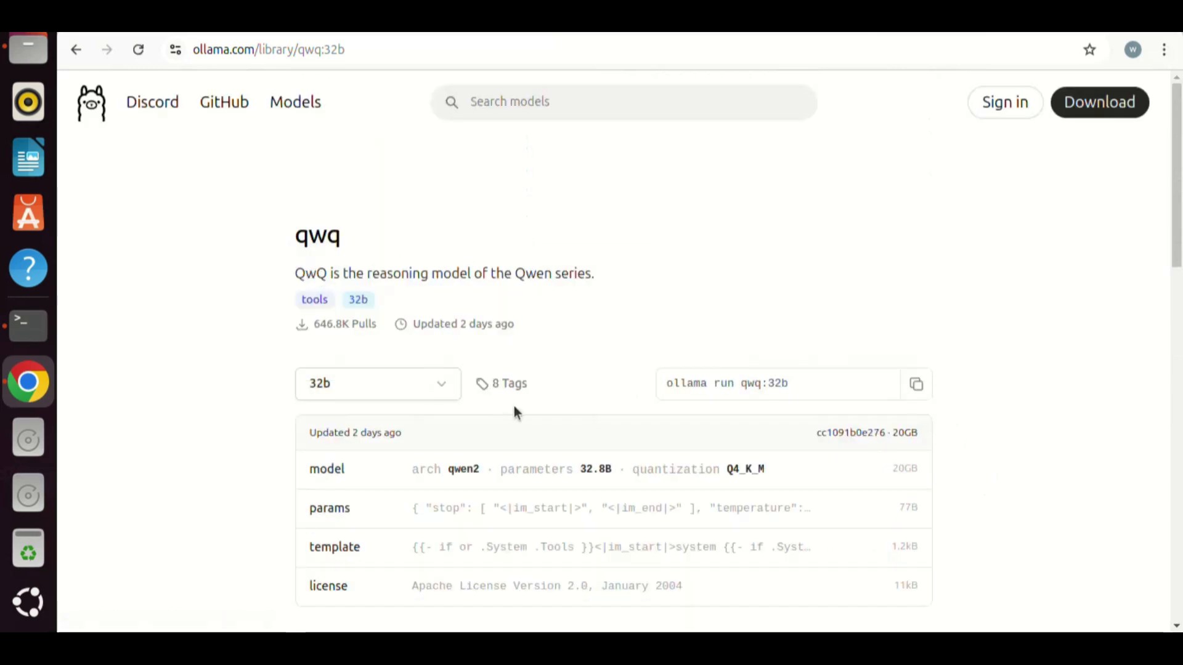
{"action": "scroll", "coordinate": [515, 412], "scroll_direction": "down", "scroll_amount": 3}
{"action": "scroll", "coordinate": [525, 410], "scroll_direction": "up", "scroll_amount": 3}
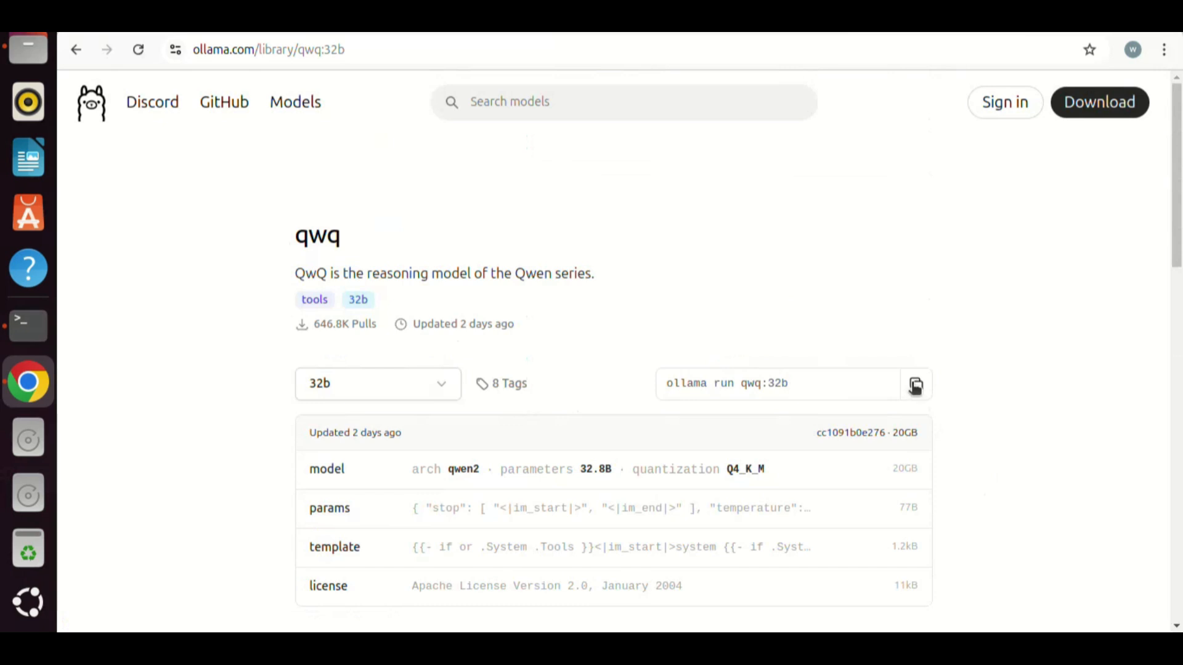
{"action": "left_click", "coordinate": [916, 386]}
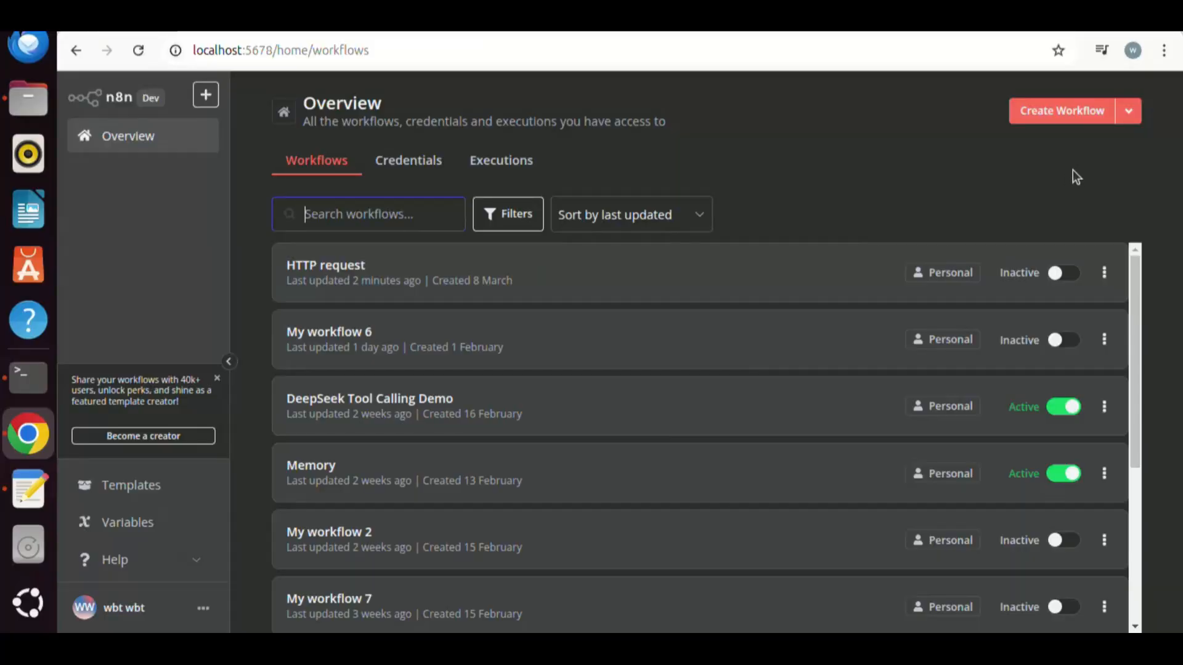
In n8n, create a new workflow and add an AI Agent node as its first step.
{"action": "left_click", "coordinate": [1072, 117]}
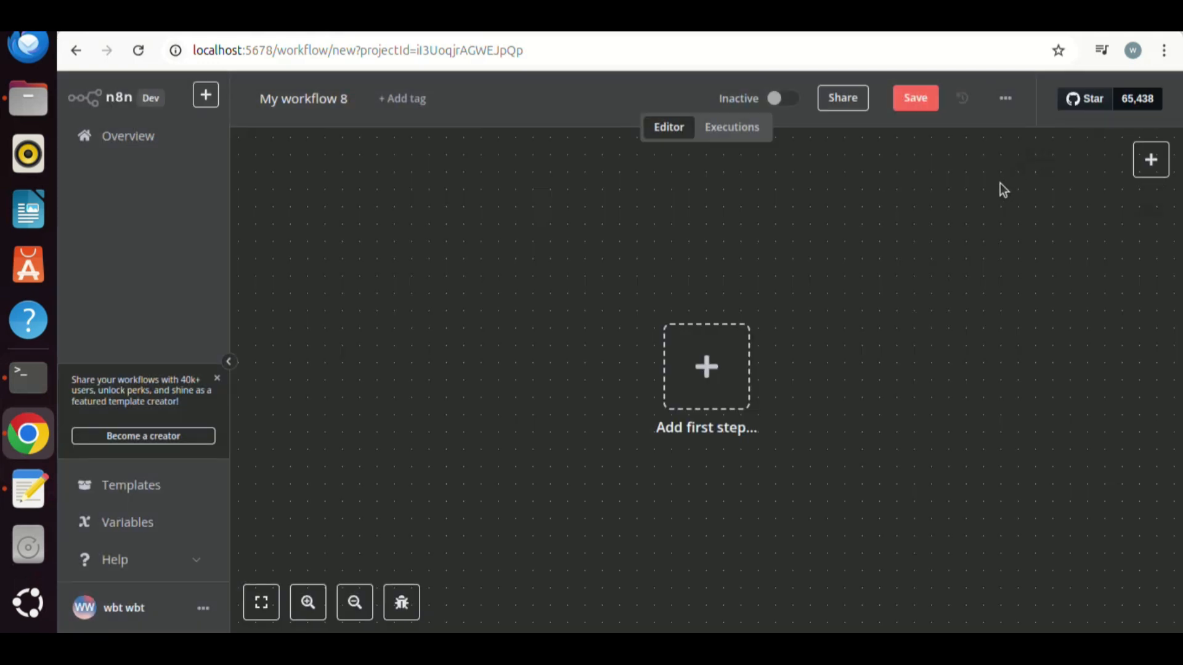
{"action": "left_click", "coordinate": [706, 368]}
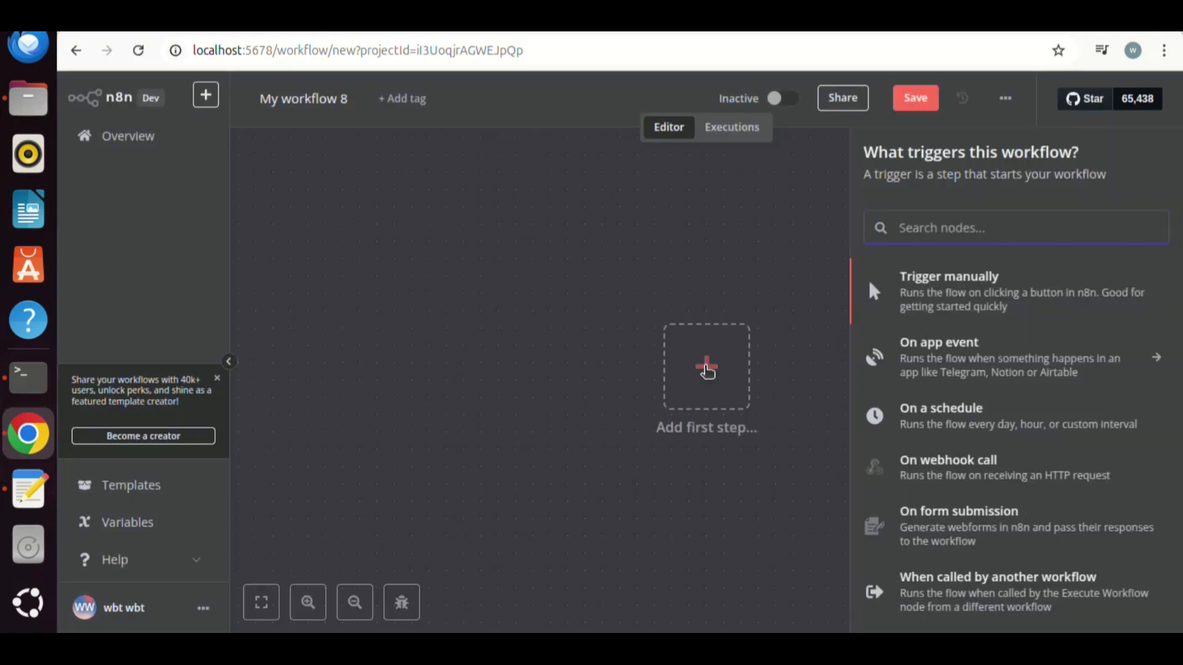
{"action": "type", "text": "ala"}
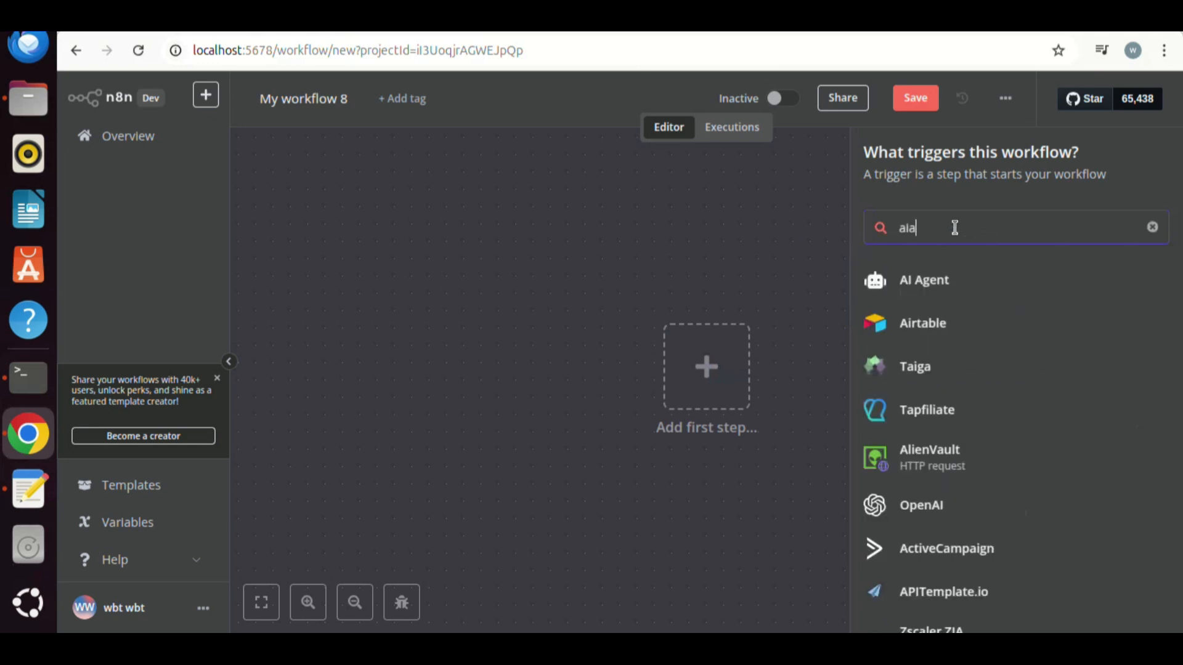
{"action": "left_click", "coordinate": [924, 281]}
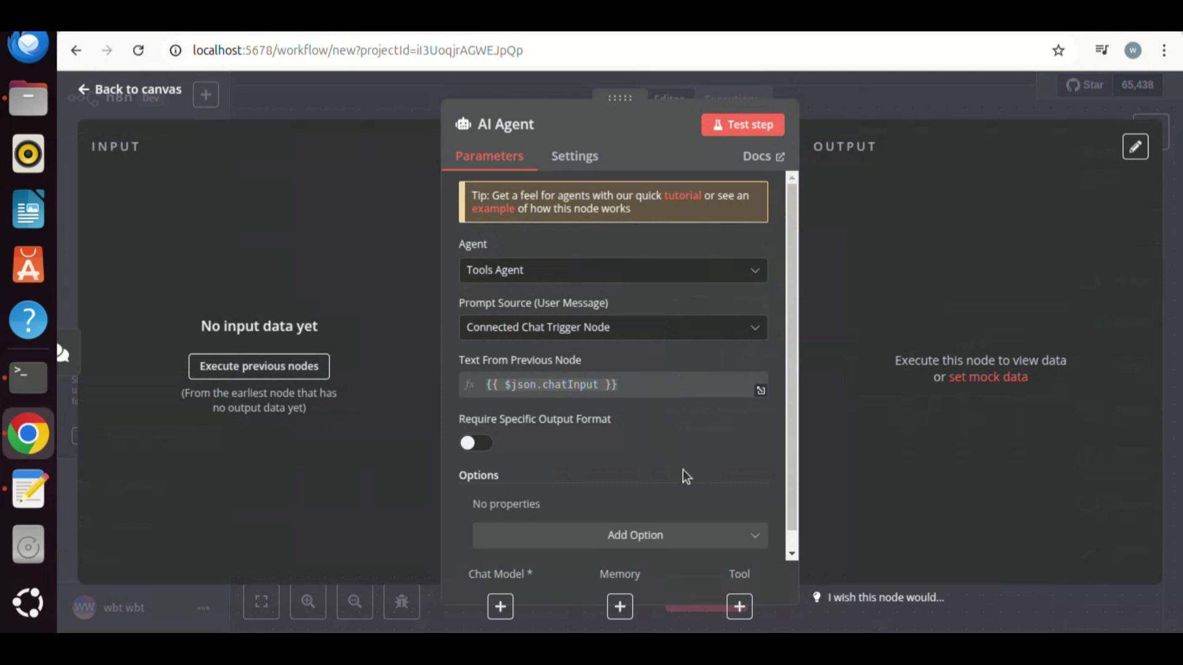
{"action": "left_click", "coordinate": [149, 90]}
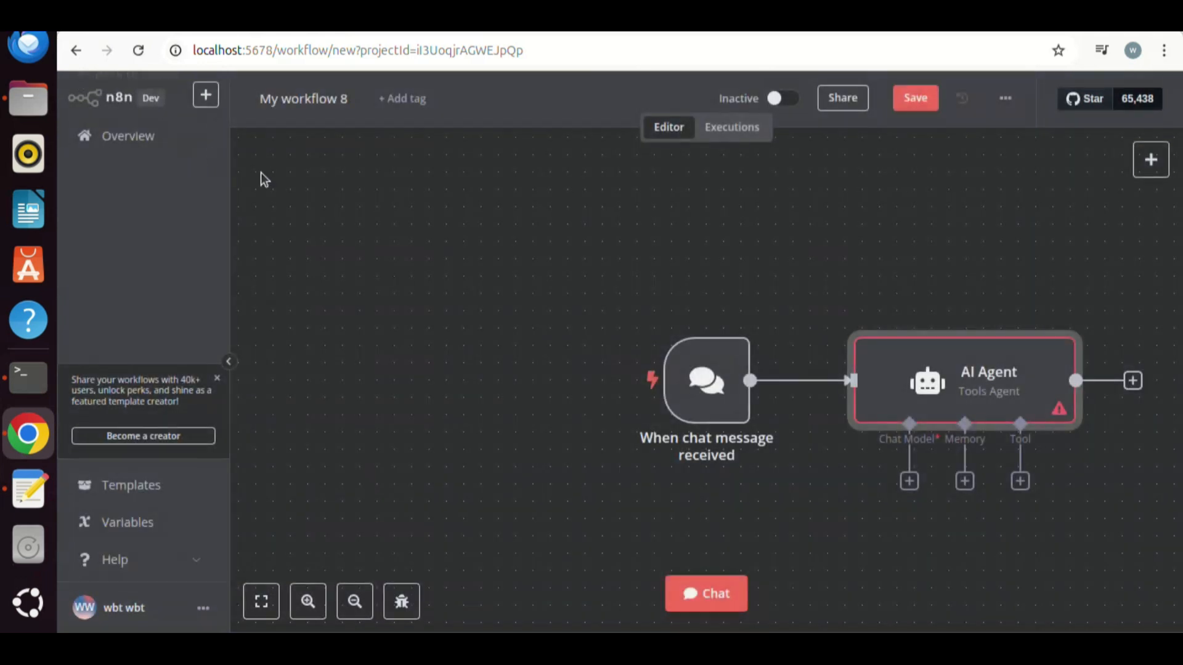
Attach an Ollama Chat Model to the AI Agent, using the Ollama account credential and the qwq:32b model.
{"action": "left_click", "coordinate": [909, 482]}
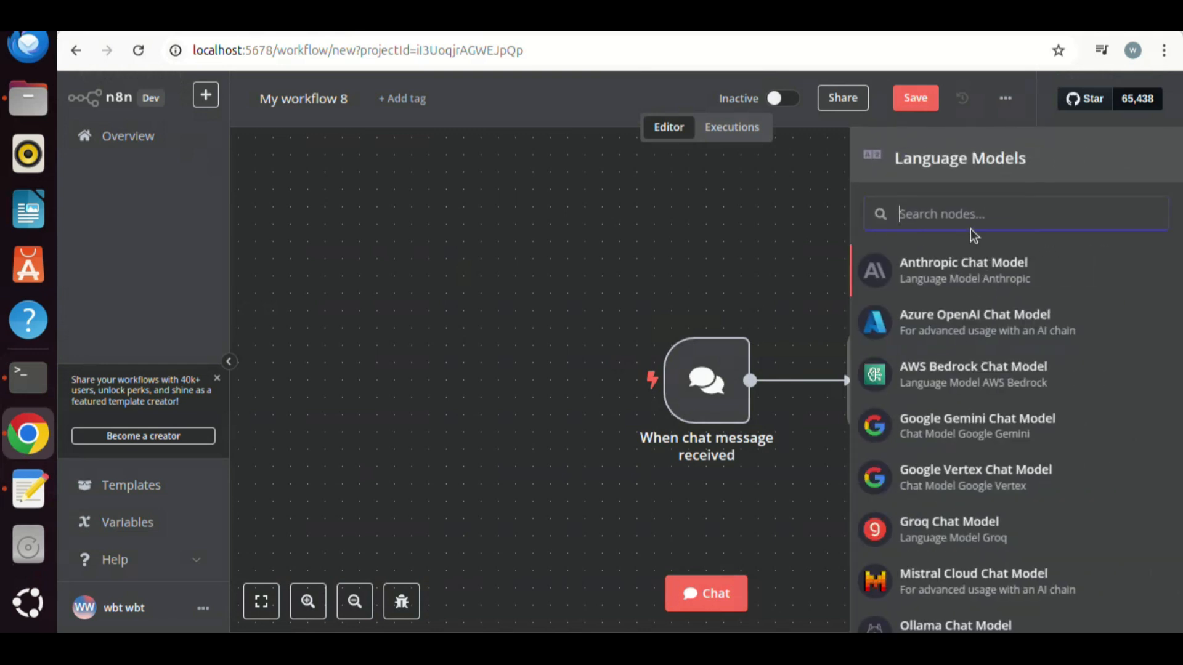
{"action": "type", "text": "oll"}
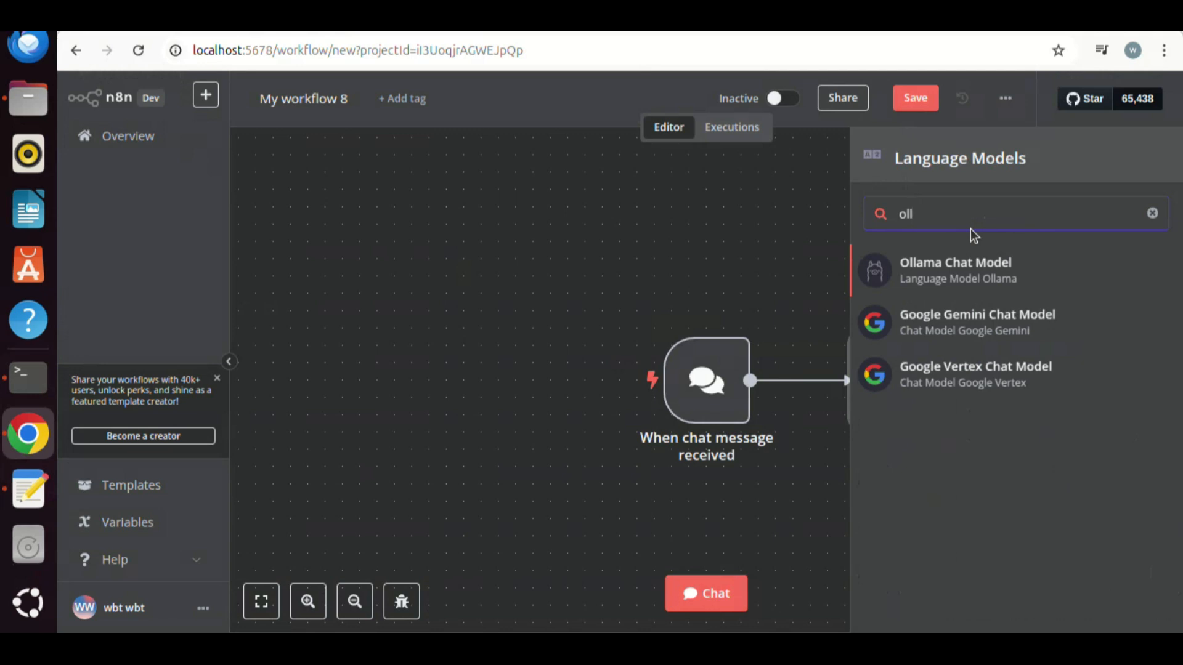
{"action": "left_click", "coordinate": [949, 278]}
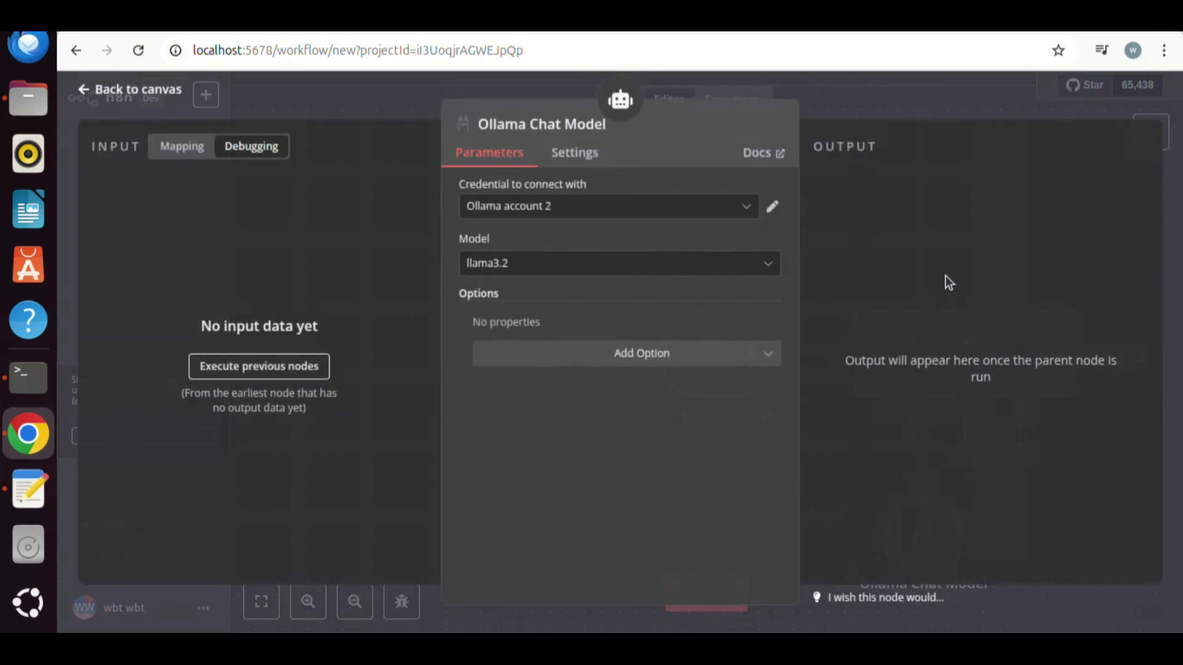
{"action": "left_click", "coordinate": [721, 218]}
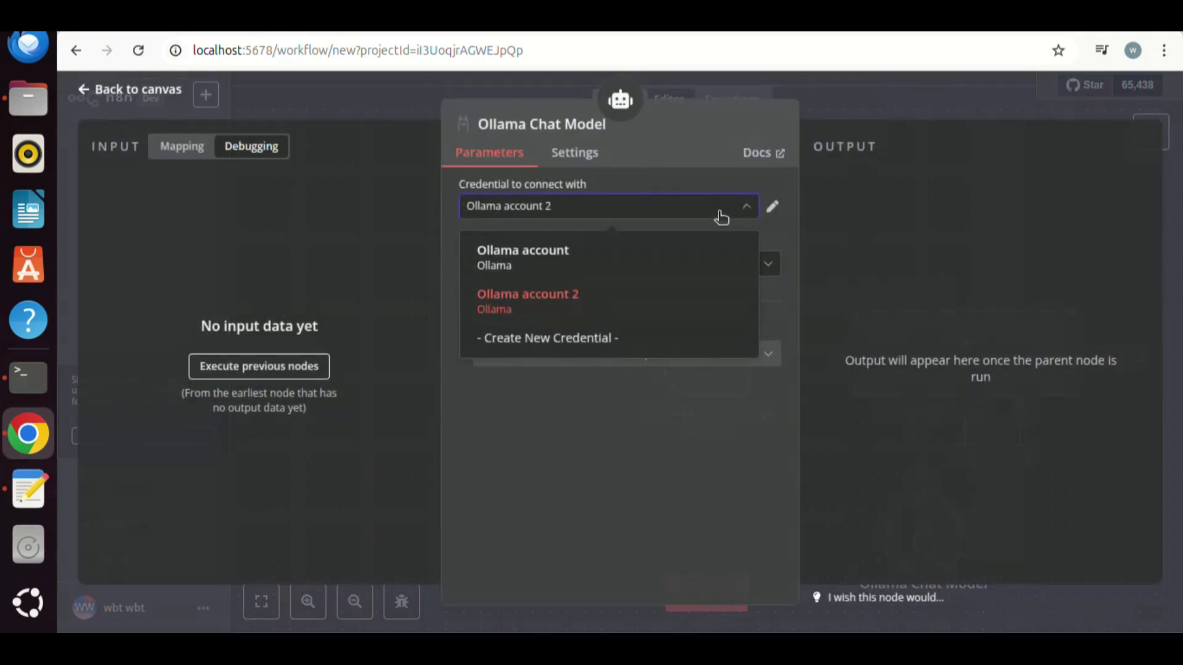
{"action": "left_click", "coordinate": [559, 262]}
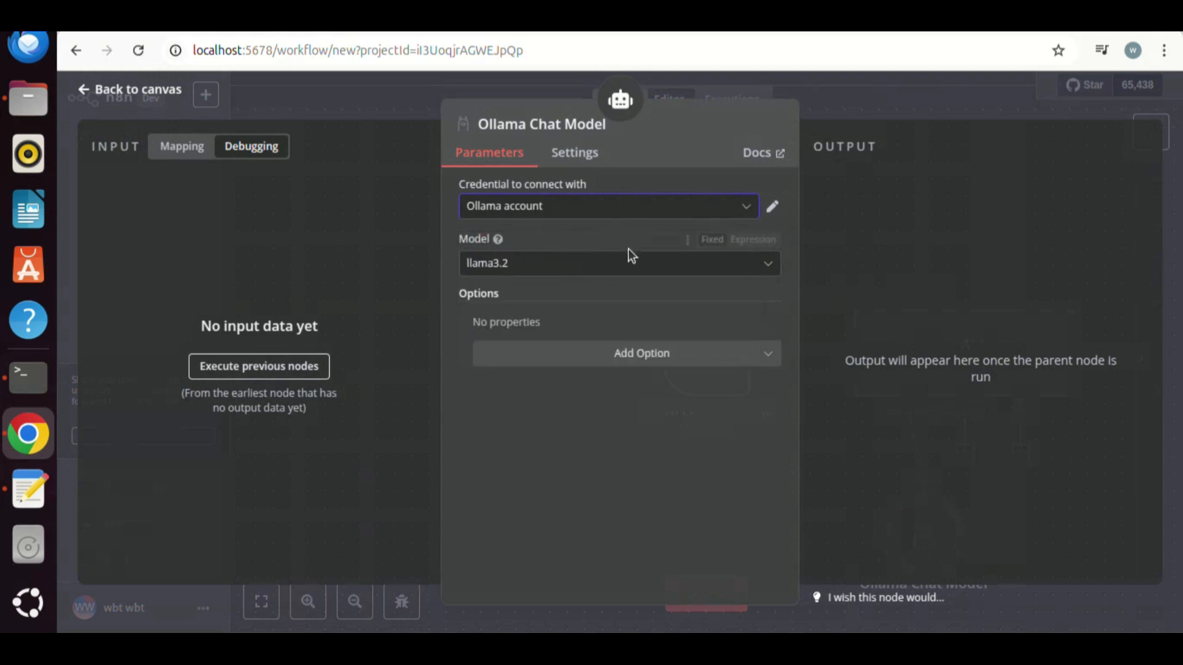
{"action": "left_click", "coordinate": [654, 272]}
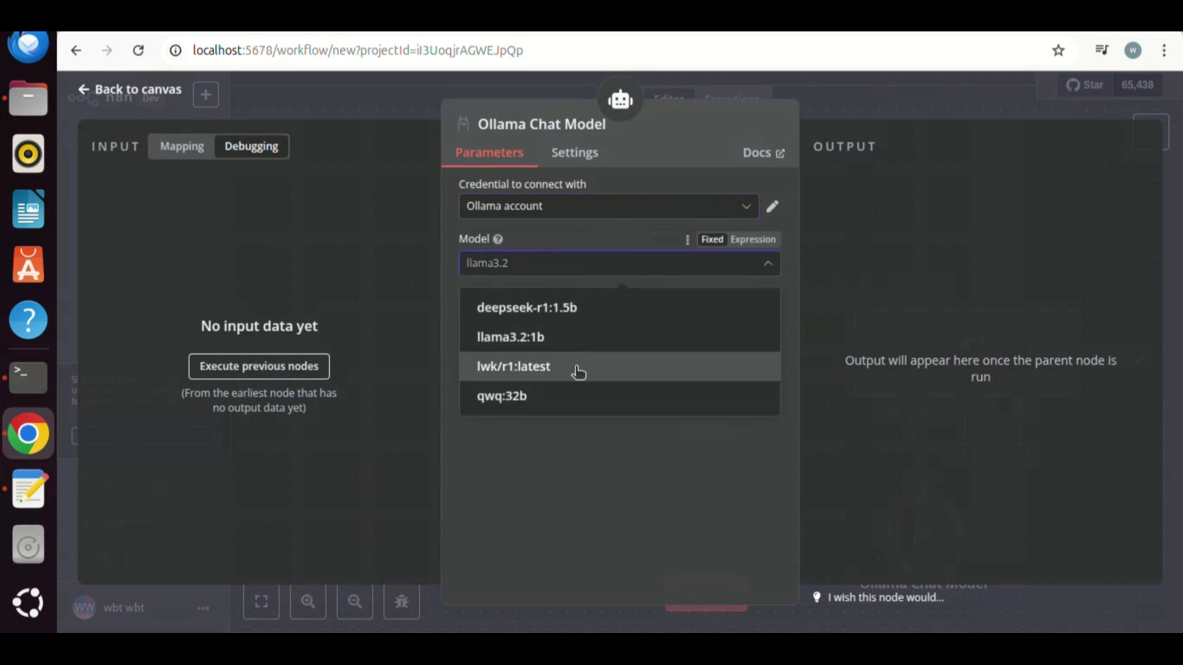
{"action": "left_click", "coordinate": [559, 400]}
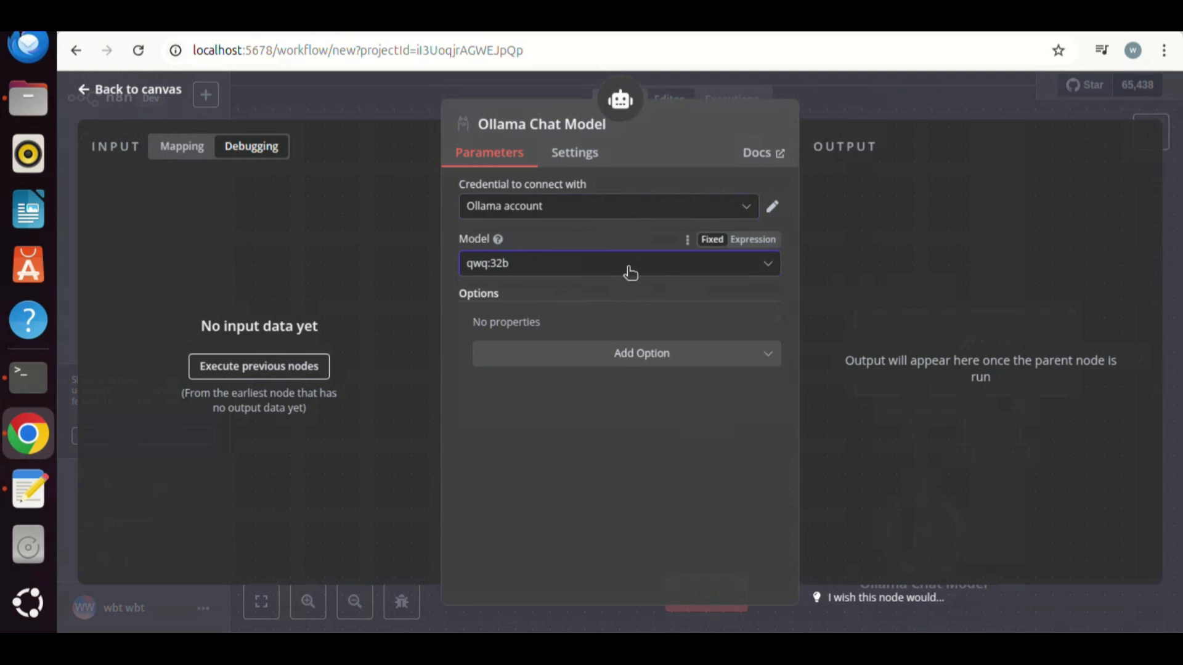
Rename the Ollama Chat Model node to QWQ 32b and return to the canvas.
{"action": "left_click", "coordinate": [615, 118]}
{"action": "type", "text": "QWQ 32b"}
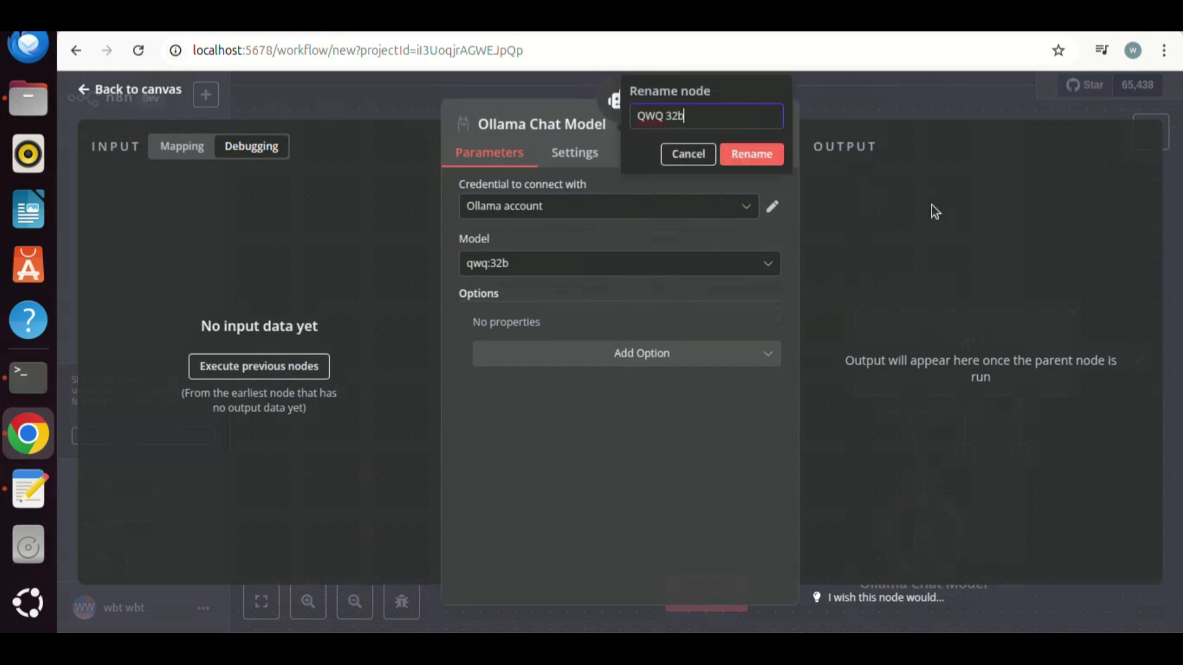
{"action": "left_click", "coordinate": [746, 157]}
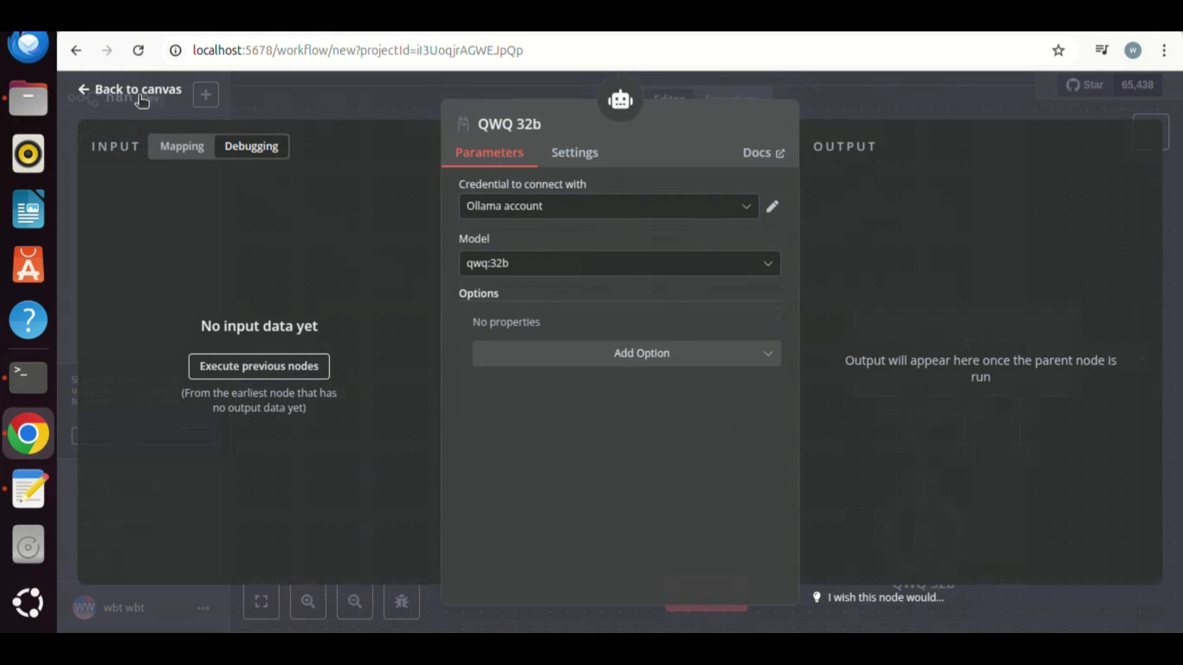
{"action": "left_click", "coordinate": [138, 91]}
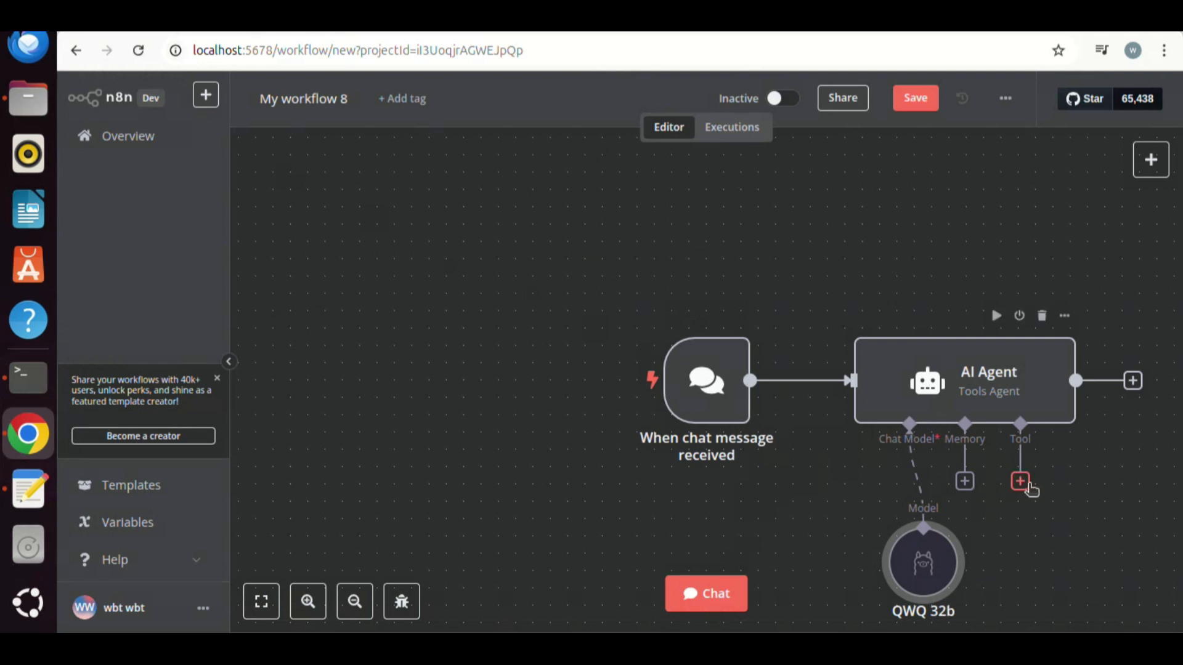
{"action": "key", "text": "1"}
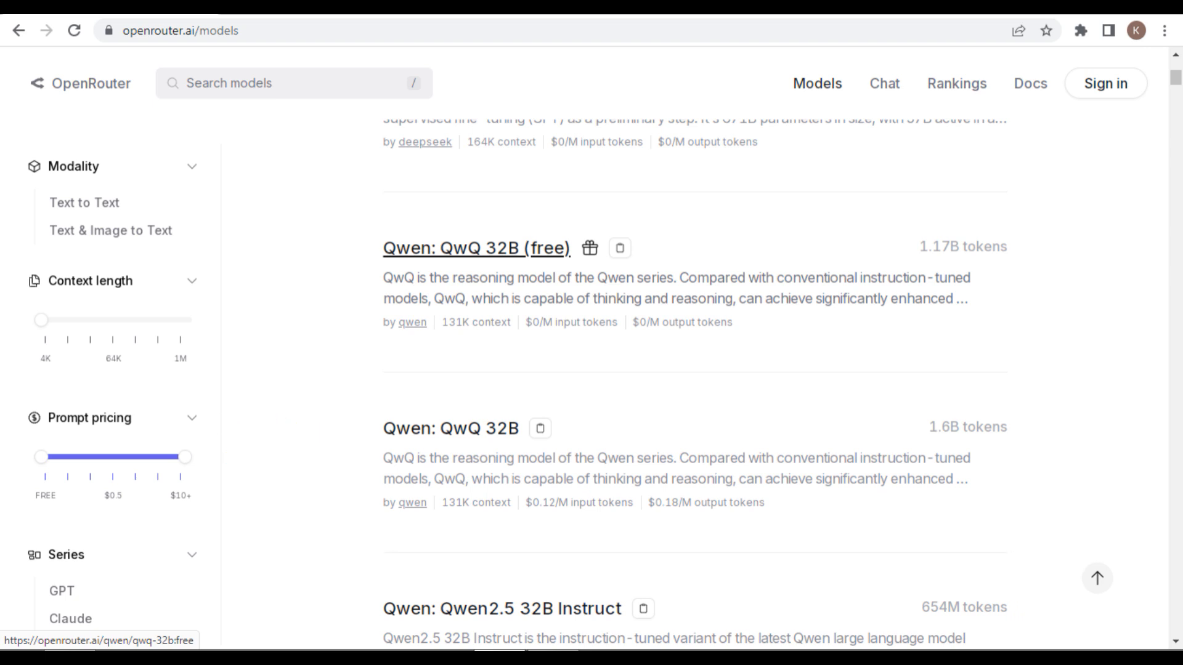
On OpenRouter, open the API section of the Qwen: QwQ 32B (free) model and proceed to API key creation.
{"action": "left_click", "coordinate": [477, 248]}
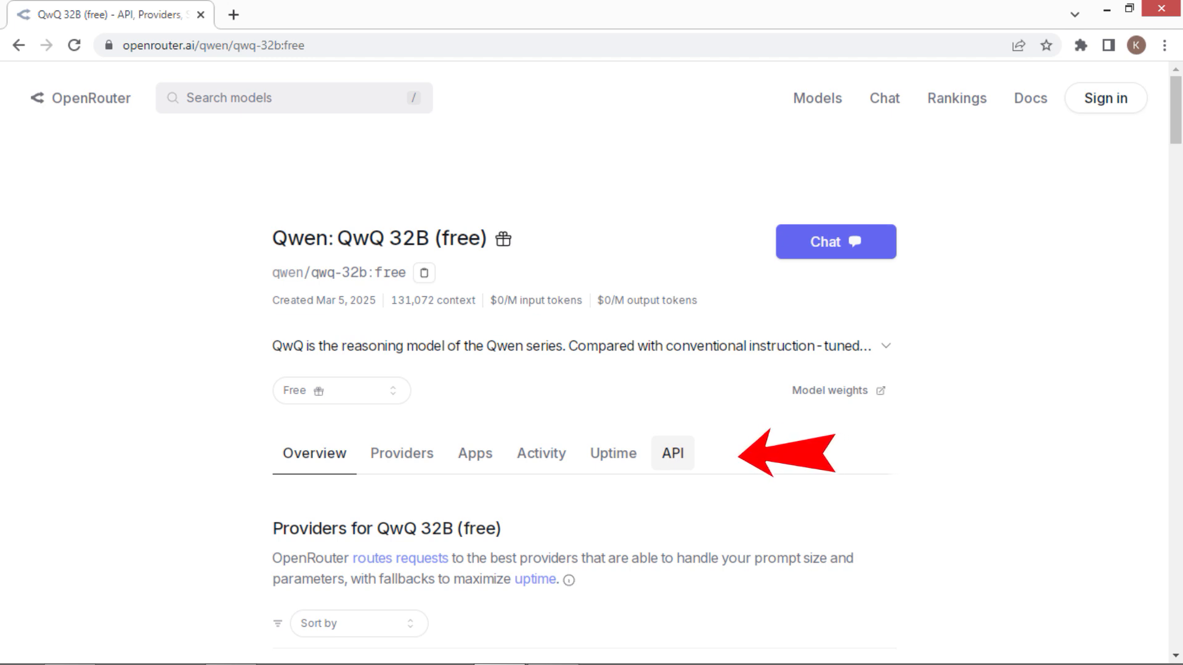
{"action": "left_click", "coordinate": [672, 452]}
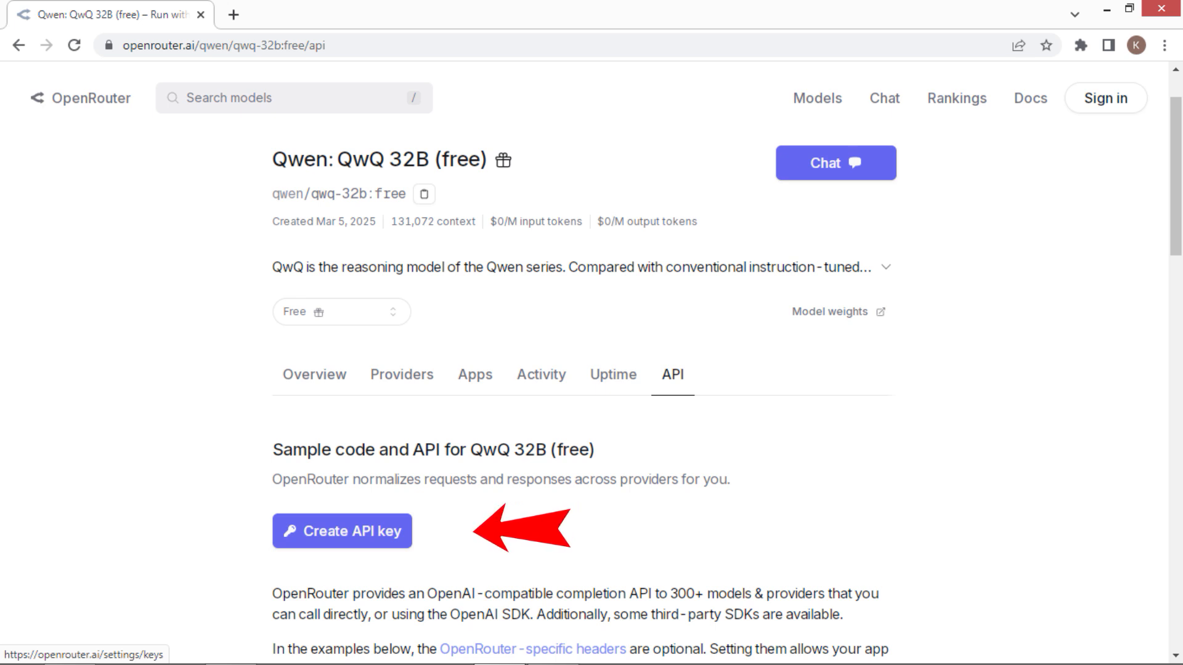
{"action": "left_click", "coordinate": [342, 531]}
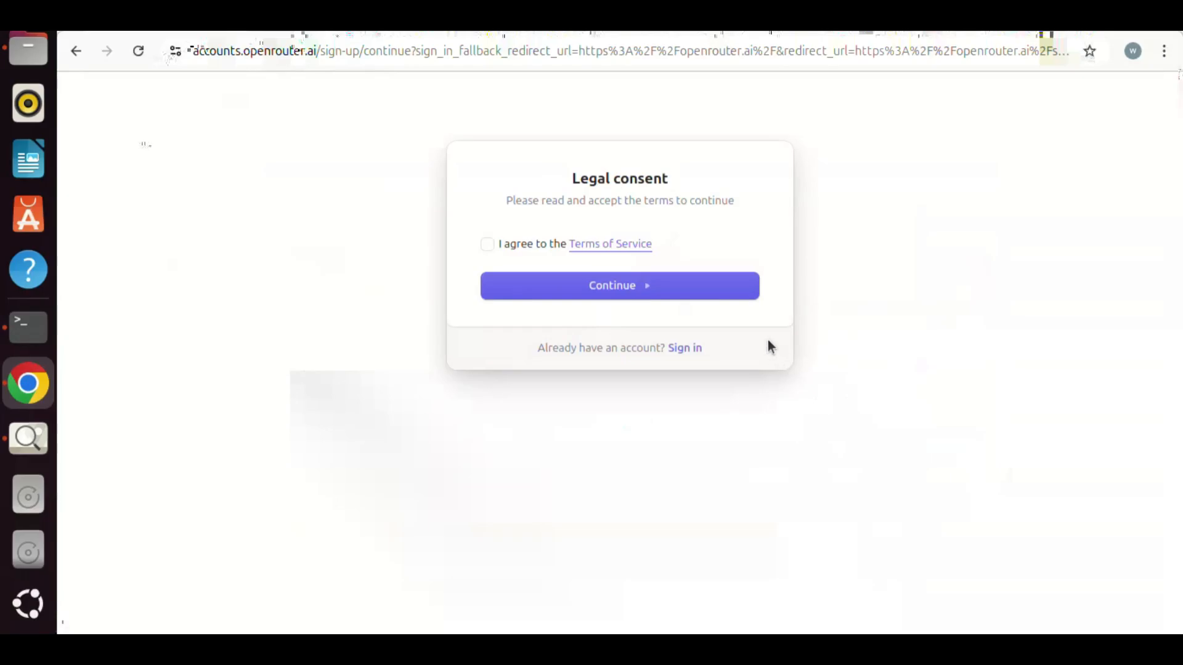
Agree to OpenRouter's Terms of Service and continue to the API keys page.
{"action": "left_click", "coordinate": [647, 291]}
{"action": "left_click", "coordinate": [487, 244]}
{"action": "left_click", "coordinate": [635, 297]}
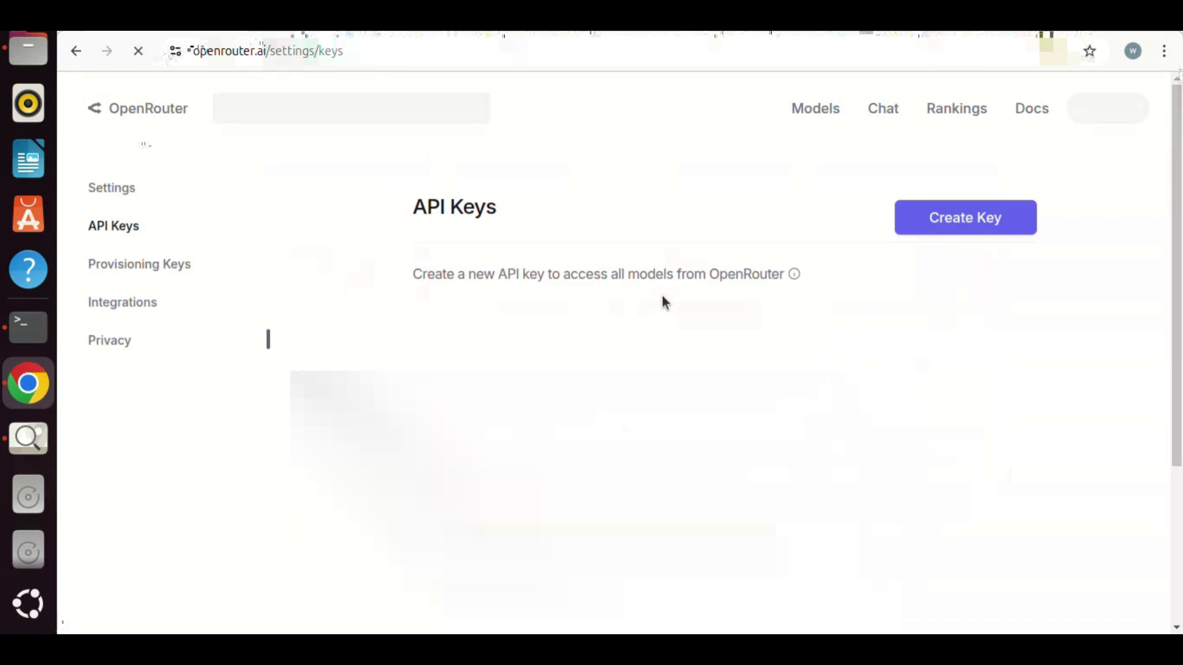
Create an OpenRouter API key named n8n without a credit limit and copy the new key.
{"action": "left_click", "coordinate": [961, 229]}
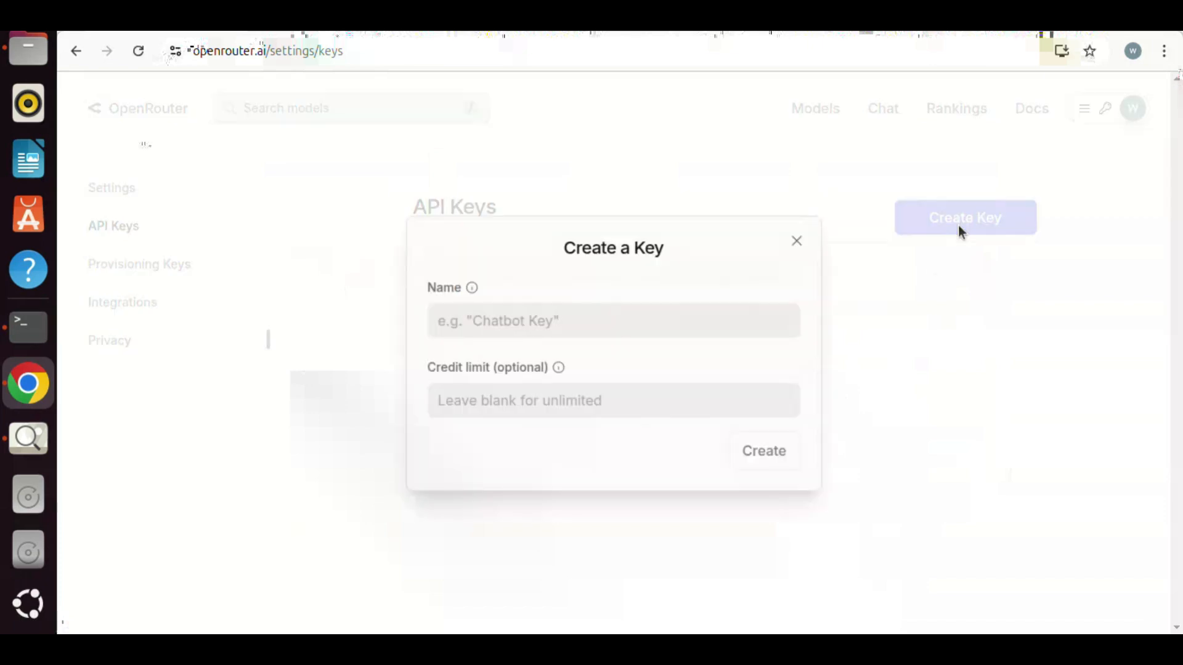
{"action": "left_click", "coordinate": [704, 321]}
{"action": "type", "text": "n8n"}
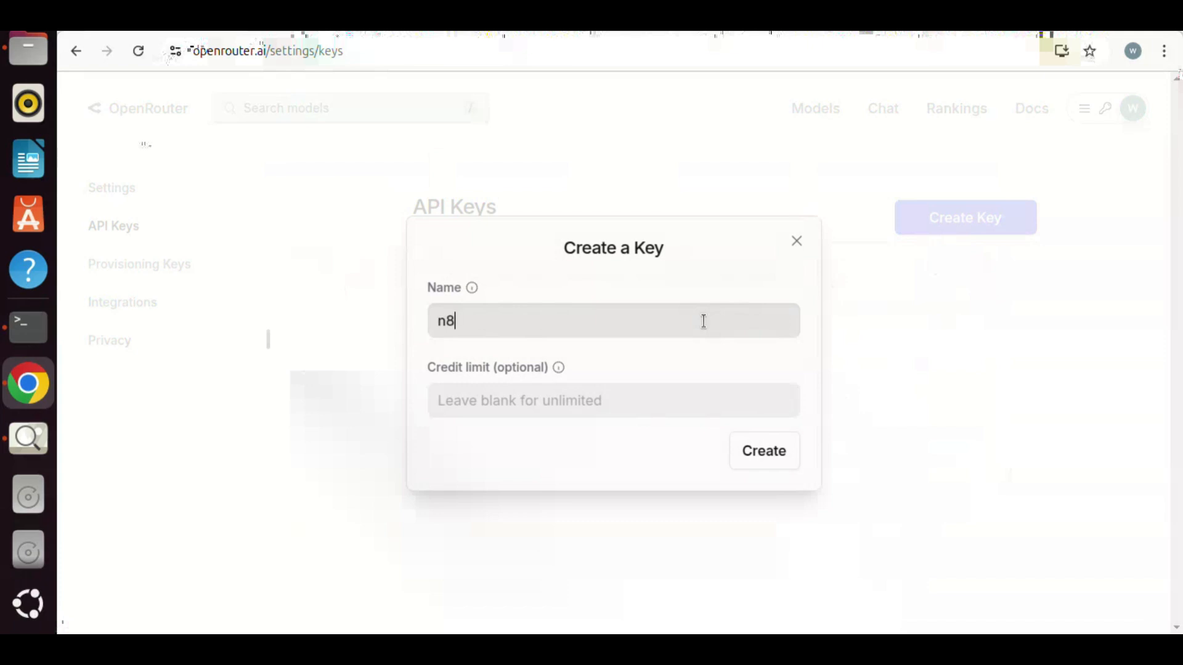
{"action": "left_click", "coordinate": [784, 459]}
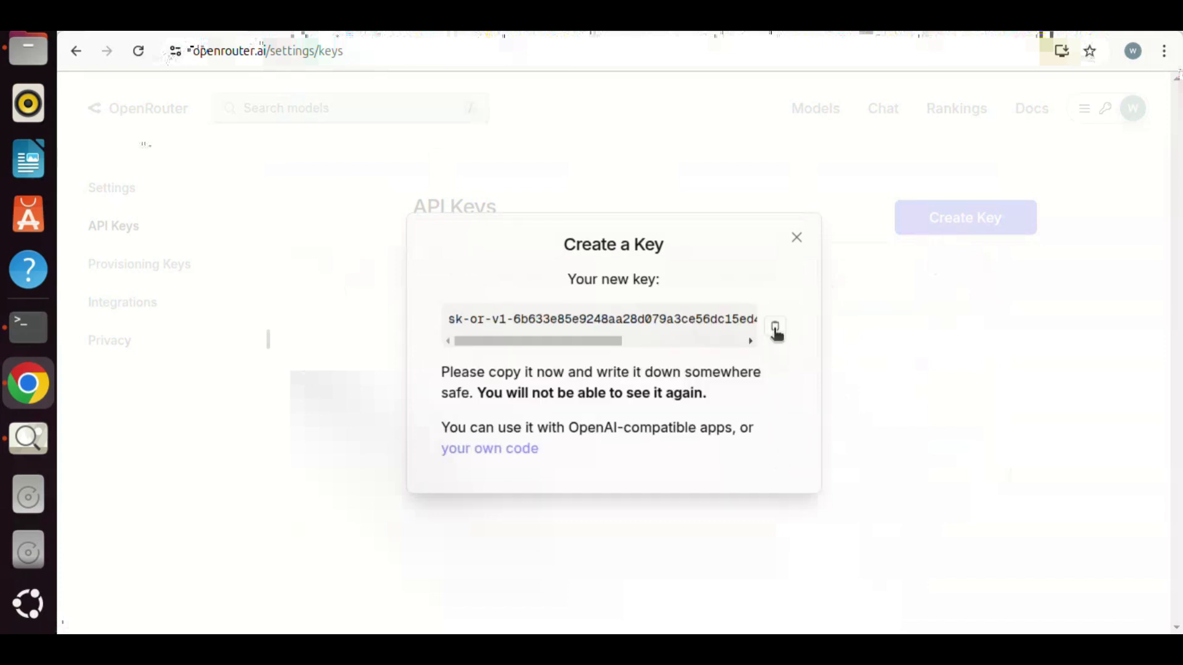
{"action": "left_click", "coordinate": [776, 331]}
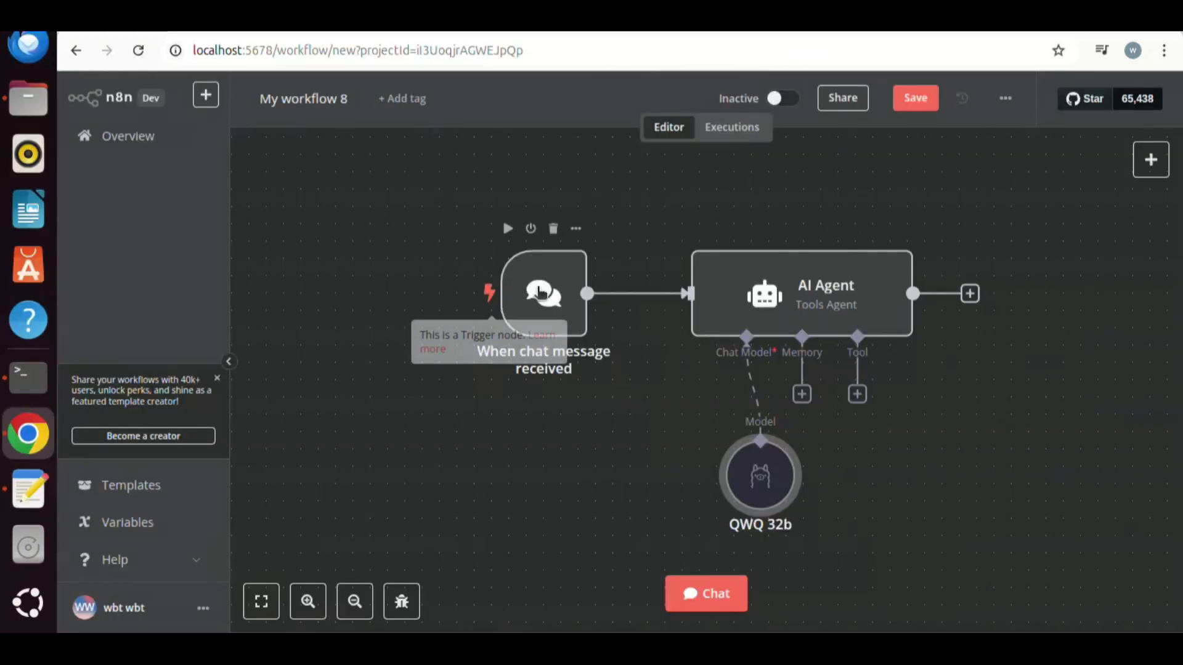
Back in the n8n workflow, delete the chat trigger, AI Agent and QWQ 32b nodes.
{"action": "left_click", "coordinate": [553, 228]}
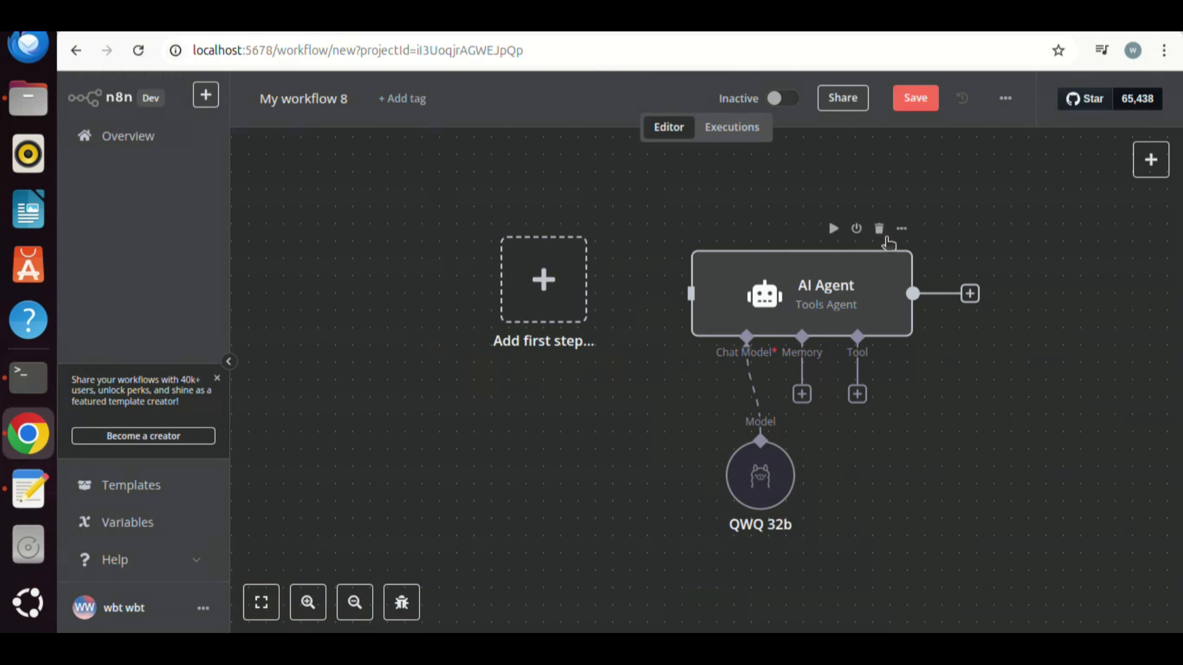
{"action": "left_click", "coordinate": [878, 229]}
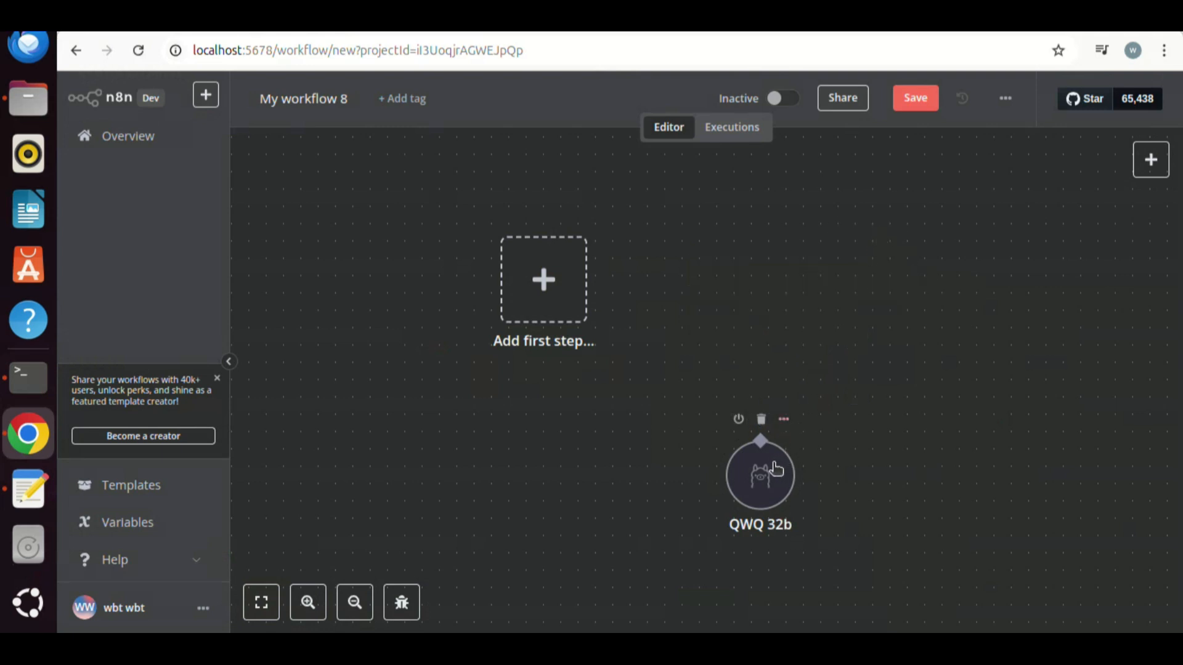
{"action": "left_click", "coordinate": [761, 420]}
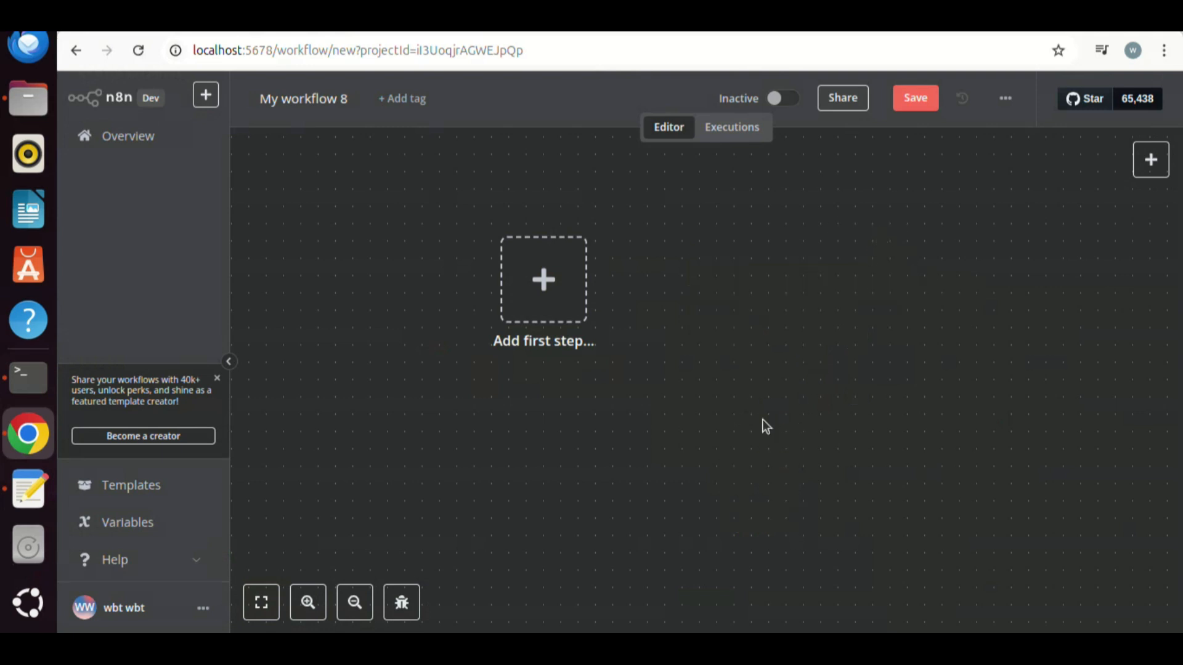
Add a Chat Trigger node as the workflow's first step and return to the canvas.
{"action": "left_click", "coordinate": [549, 285]}
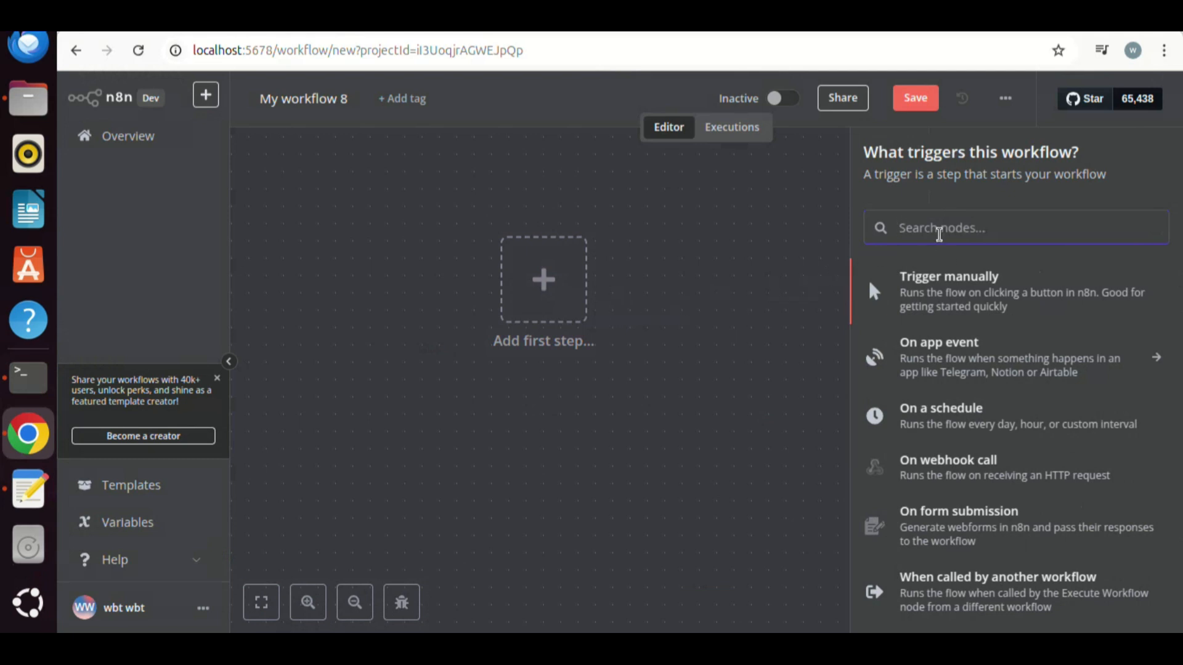
{"action": "type", "text": "chat"}
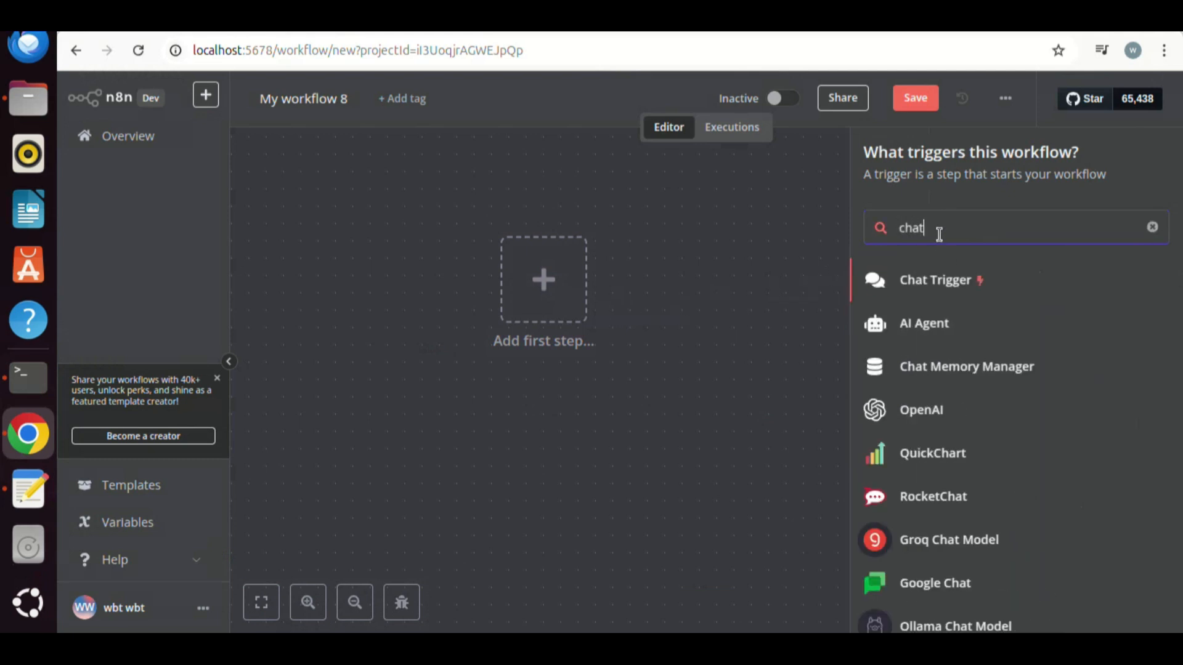
{"action": "left_click", "coordinate": [925, 297]}
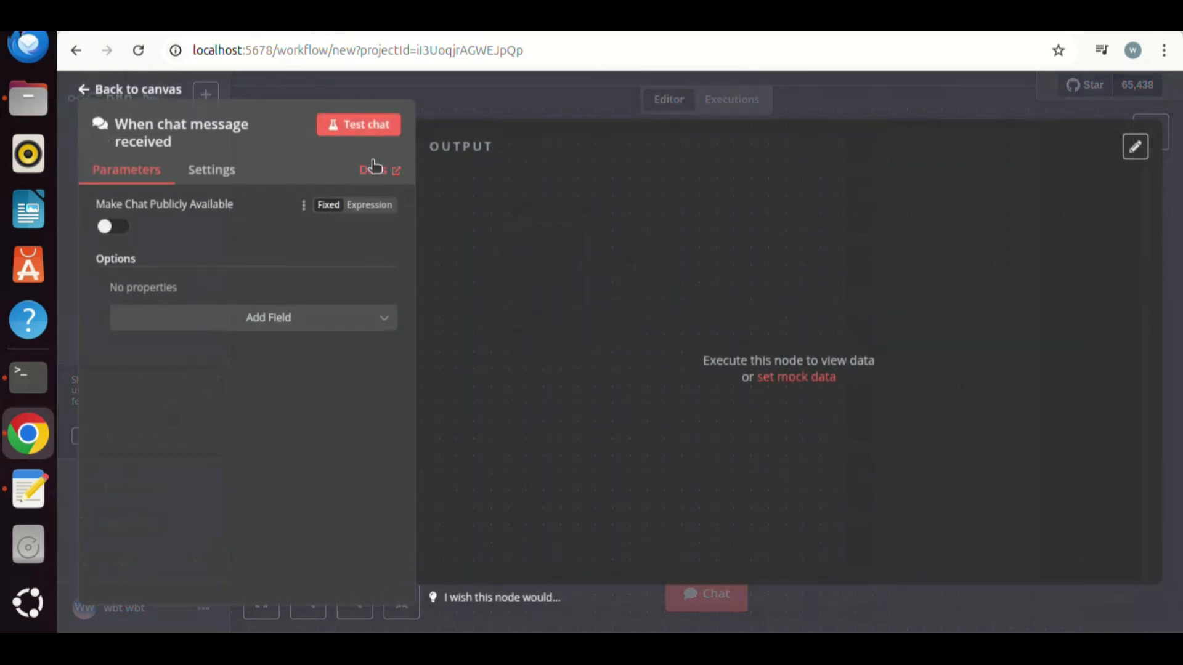
{"action": "left_click", "coordinate": [364, 131]}
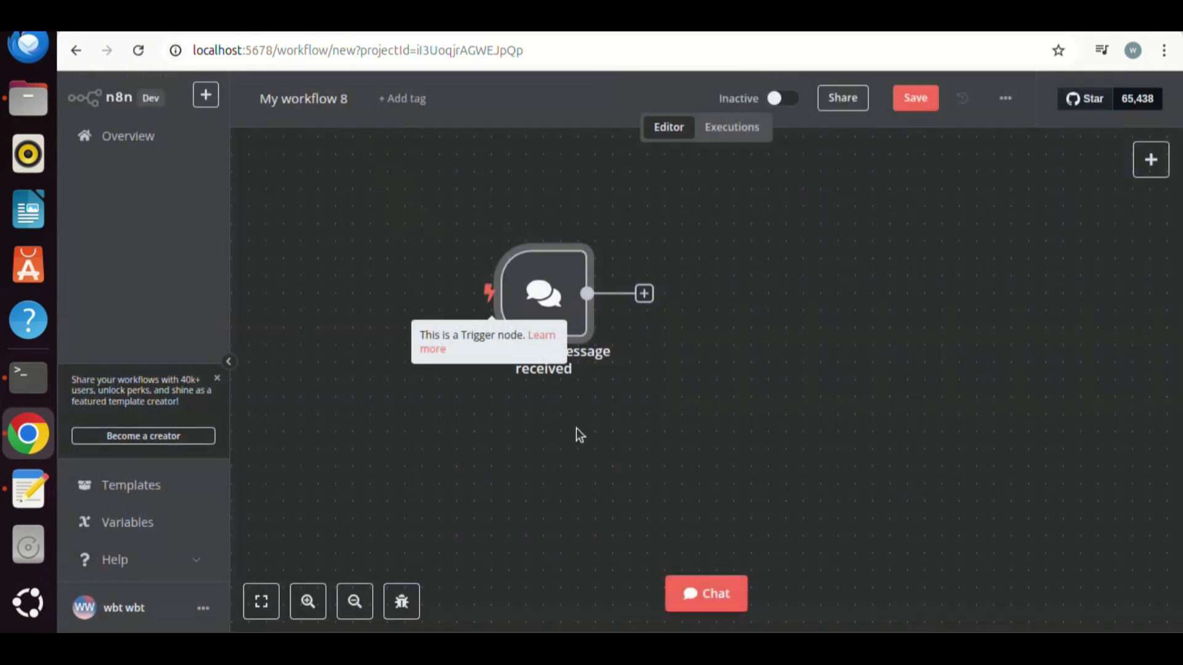
Send the test message "hello" in the workflow chat, dismiss the error notification and hide the chat.
{"action": "left_click", "coordinate": [687, 587]}
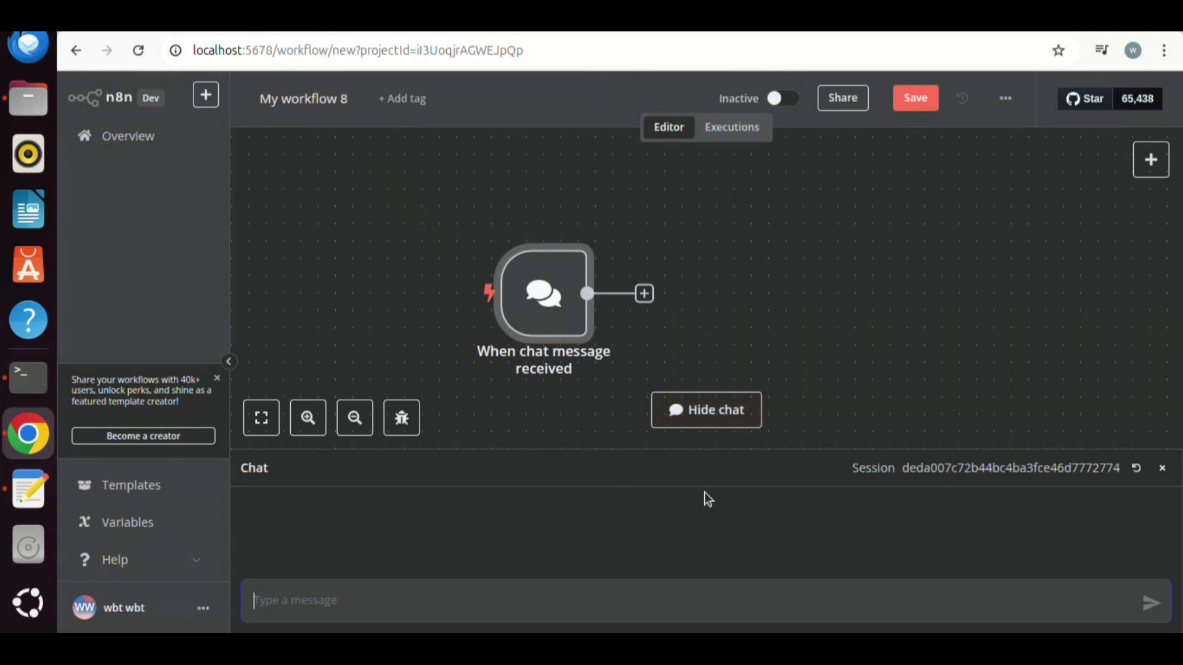
{"action": "type", "text": "hello"}
{"action": "key", "text": "Return"}
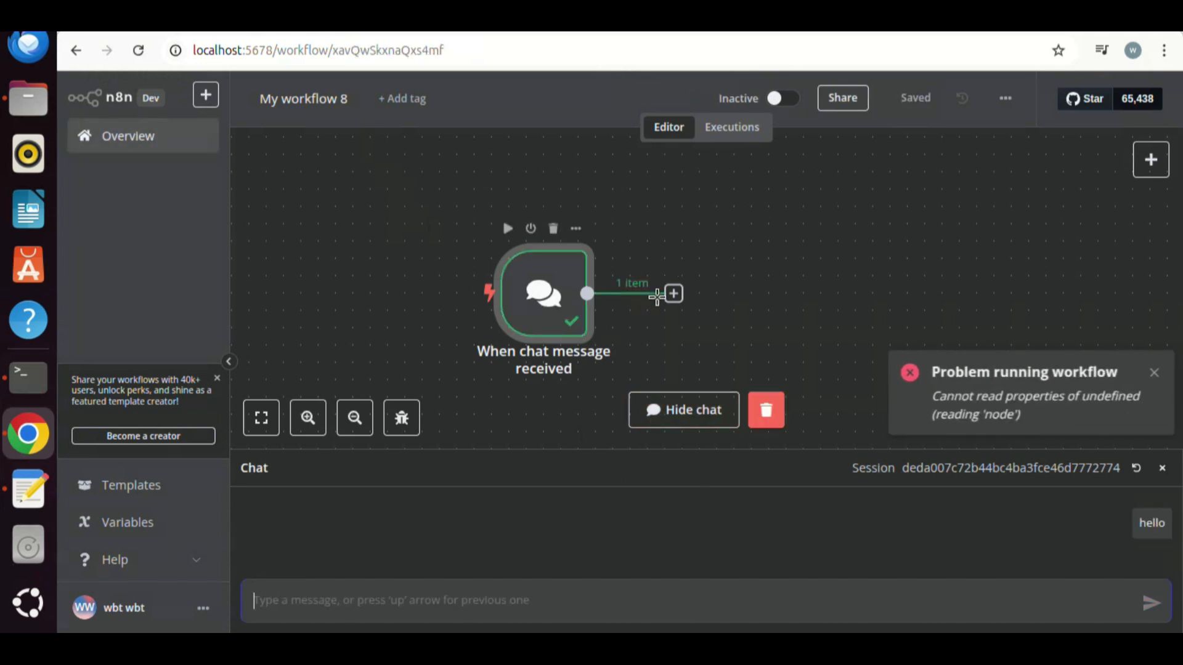
{"action": "left_click", "coordinate": [1150, 374]}
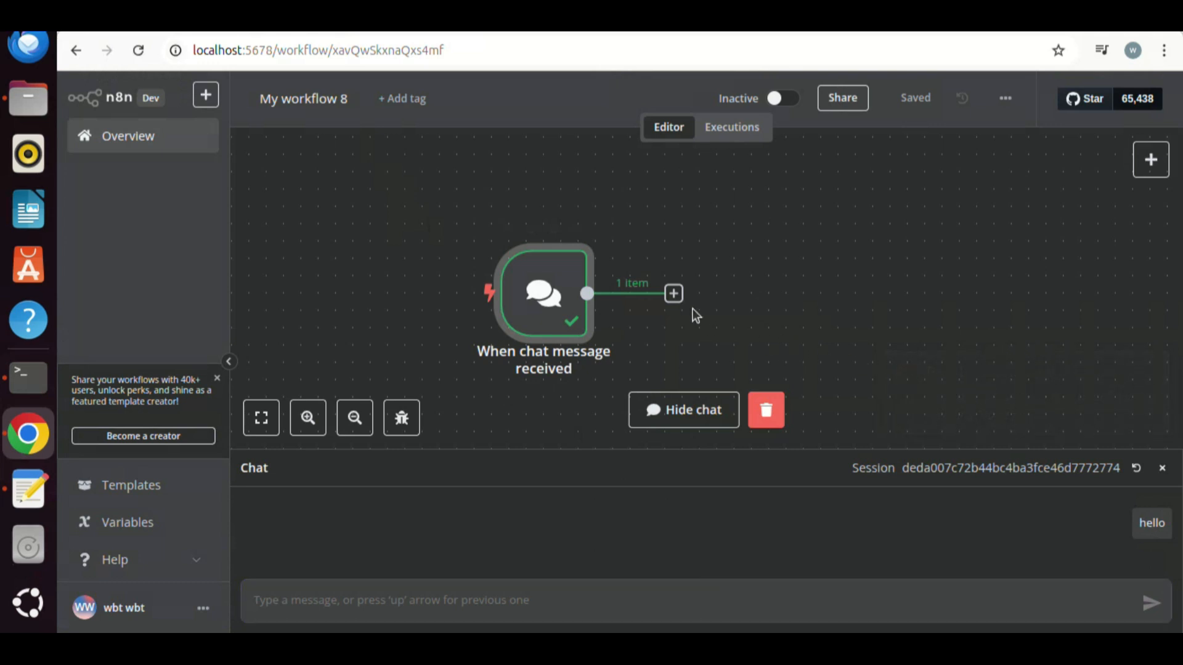
{"action": "left_click", "coordinate": [686, 410]}
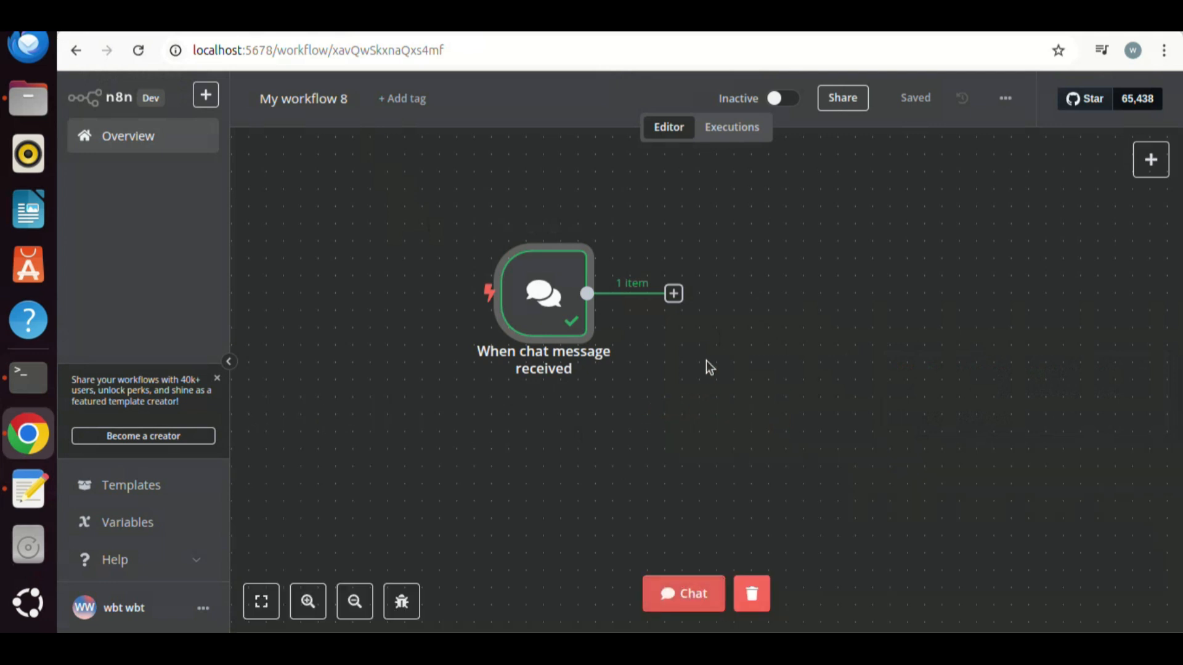
Add an HTTP Request node after the chat trigger and set its method to POST.
{"action": "left_click", "coordinate": [673, 294]}
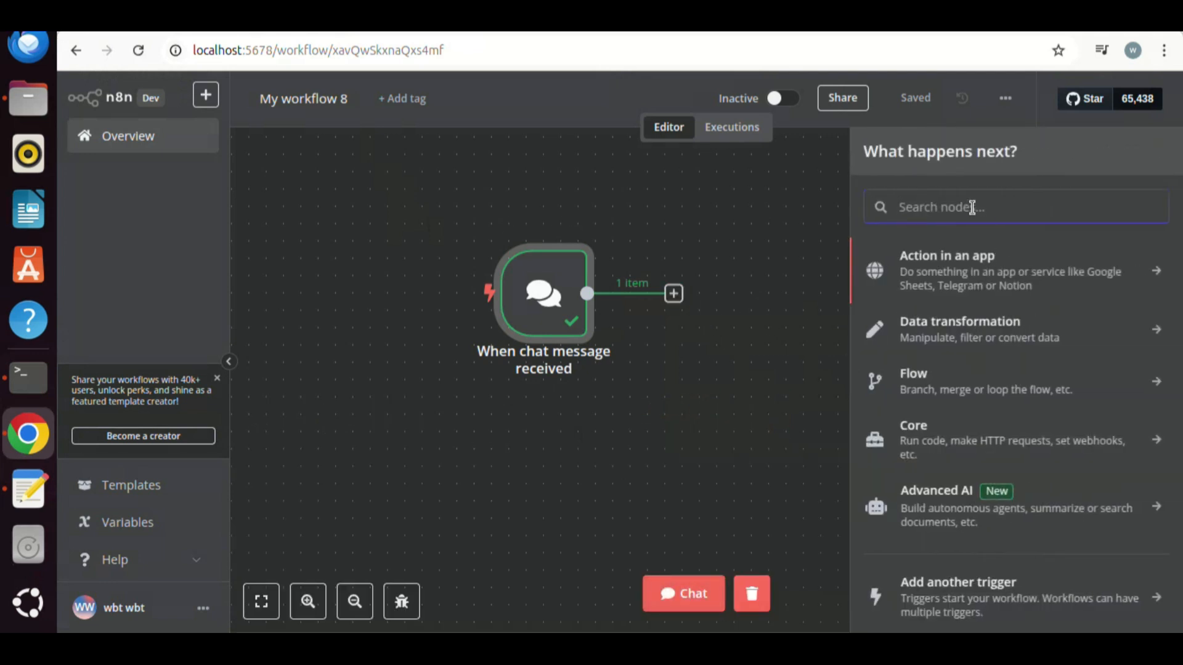
{"action": "type", "text": "http"}
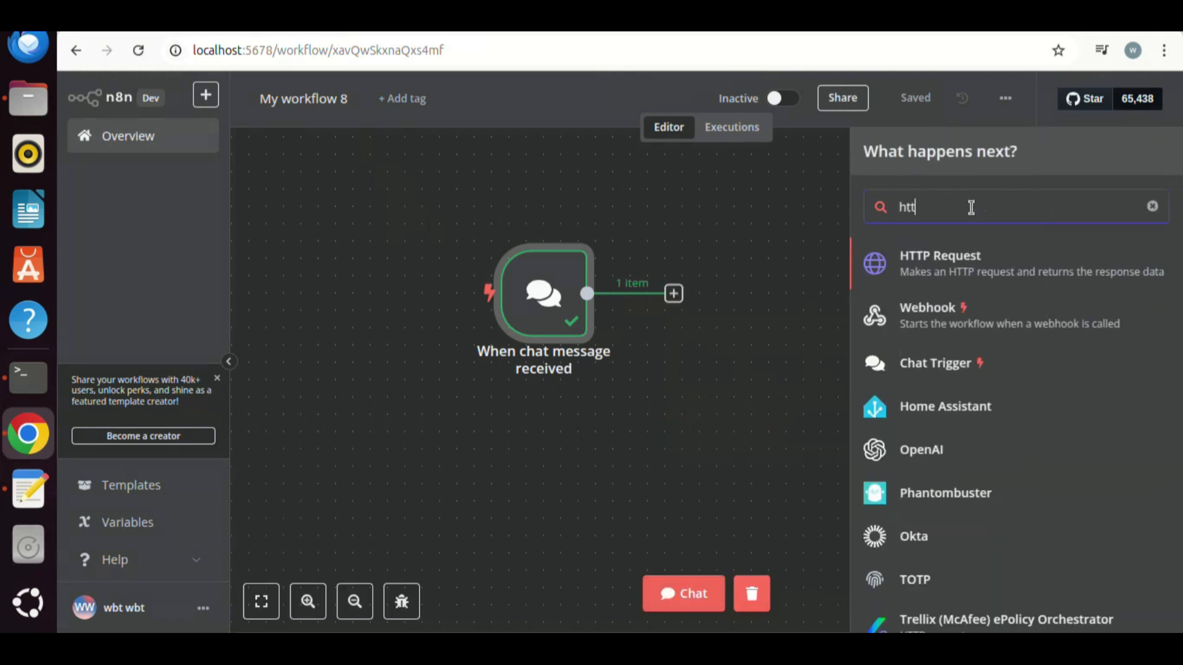
{"action": "left_click", "coordinate": [937, 275]}
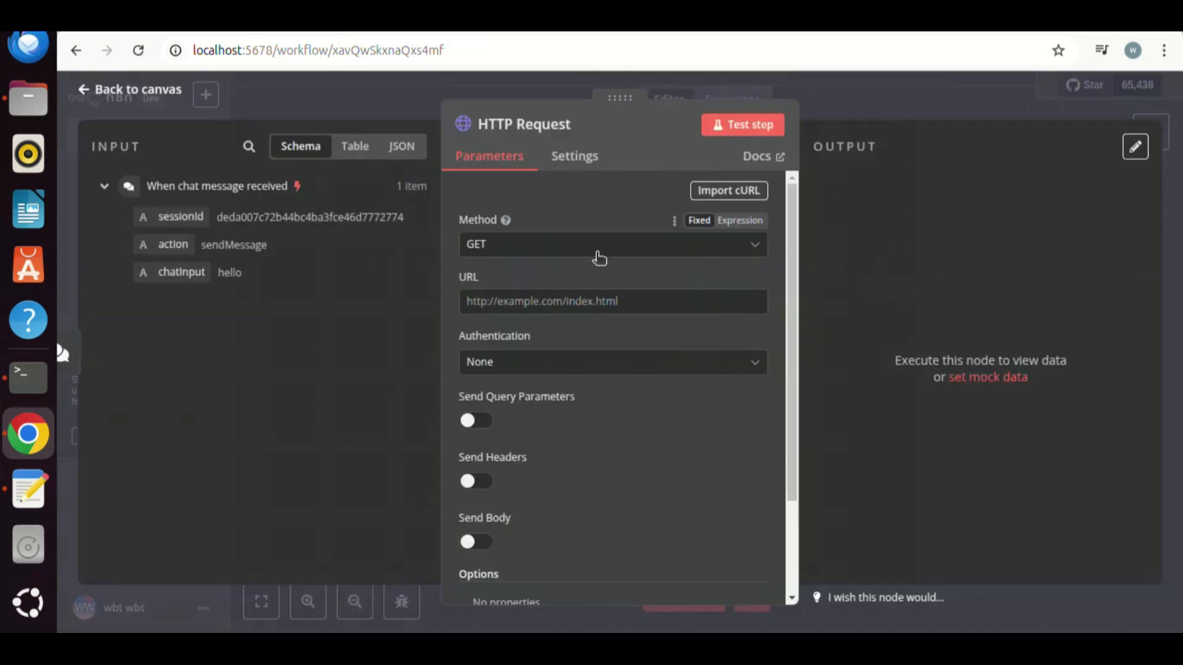
{"action": "left_click", "coordinate": [680, 251]}
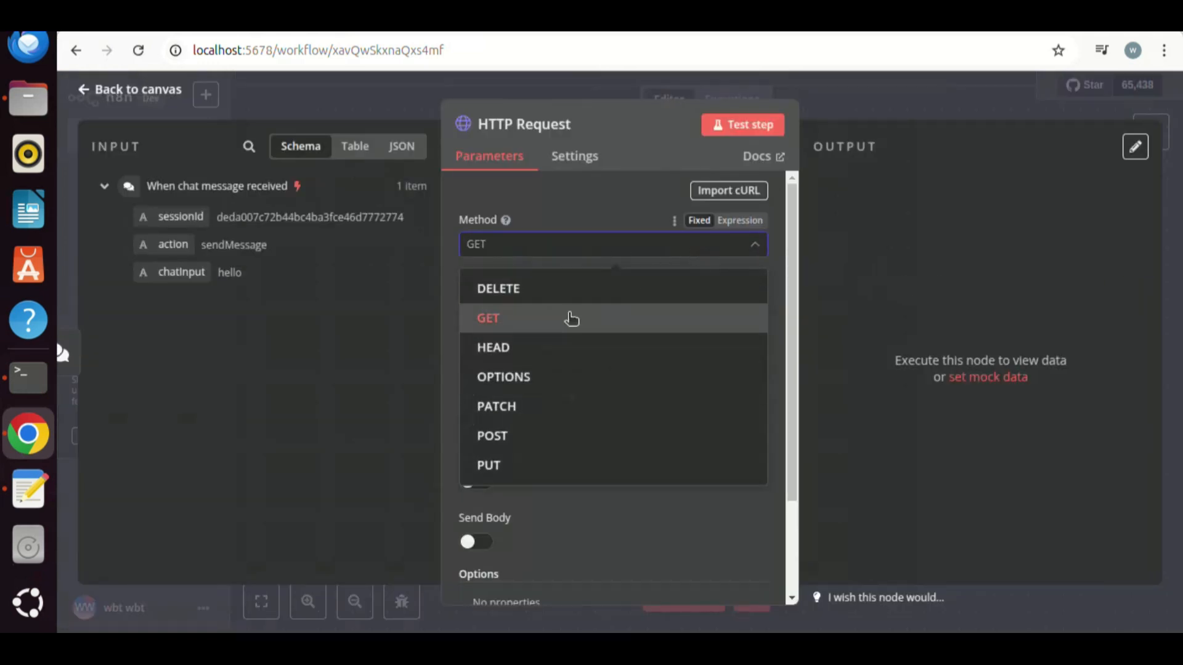
{"action": "left_click", "coordinate": [523, 439]}
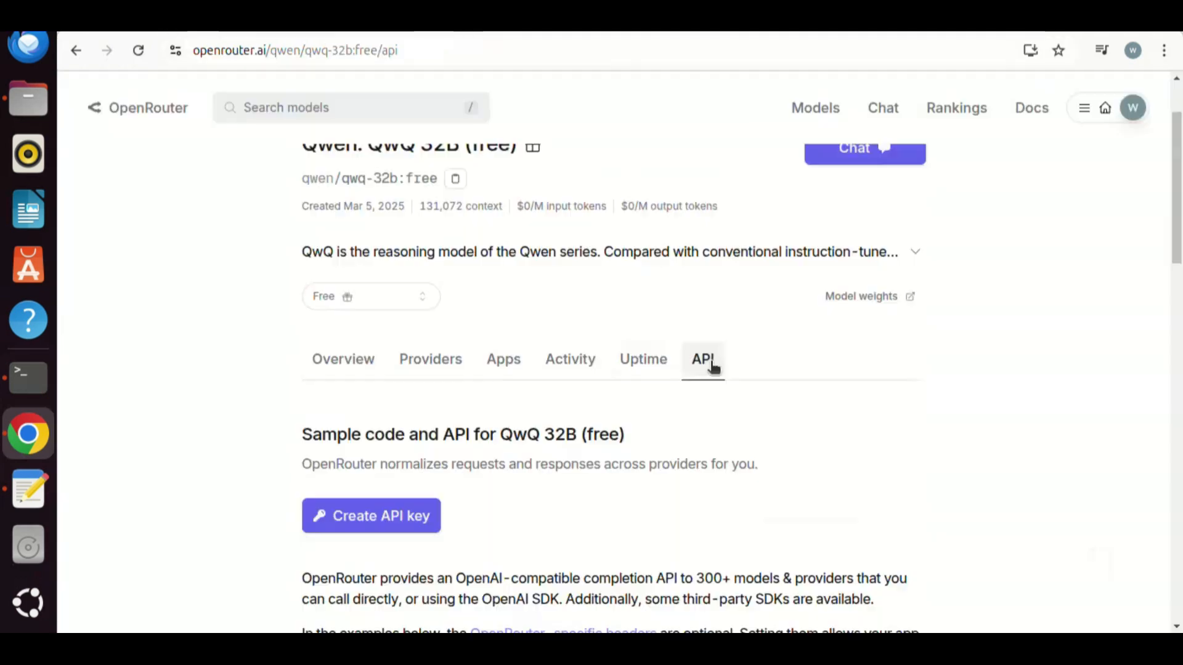
{"action": "scroll", "coordinate": [719, 379], "scroll_direction": "down", "scroll_amount": 3}
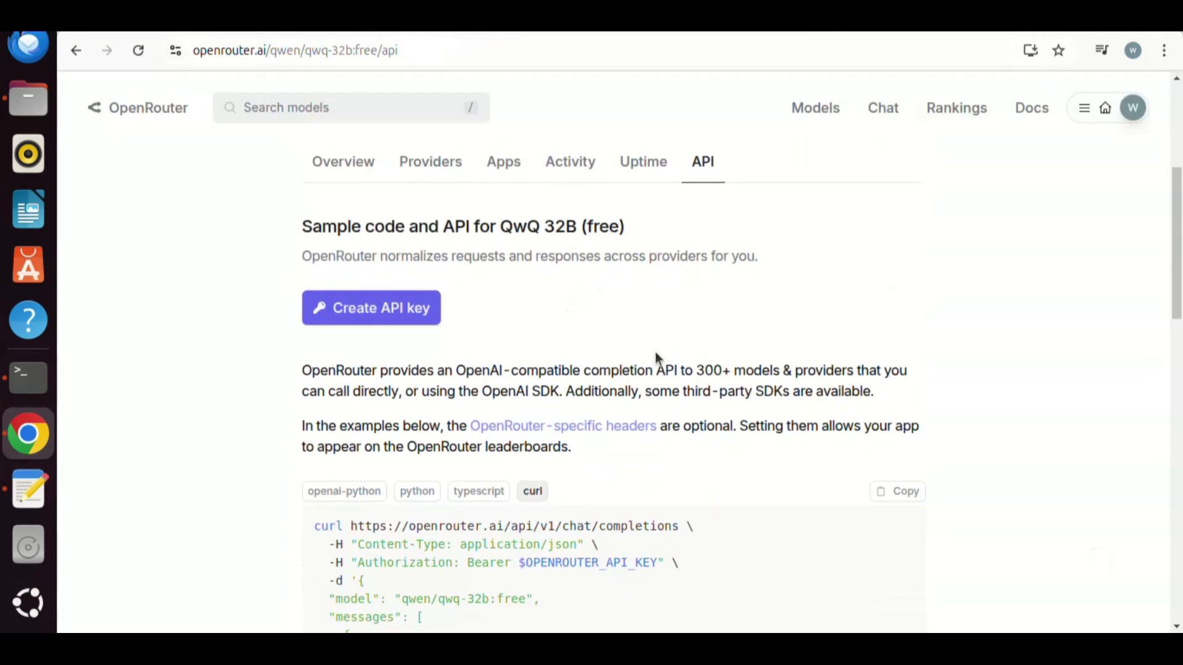
{"action": "scroll", "coordinate": [663, 357], "scroll_direction": "up", "scroll_amount": 2}
{"action": "scroll", "coordinate": [663, 357], "scroll_direction": "down", "scroll_amount": 5}
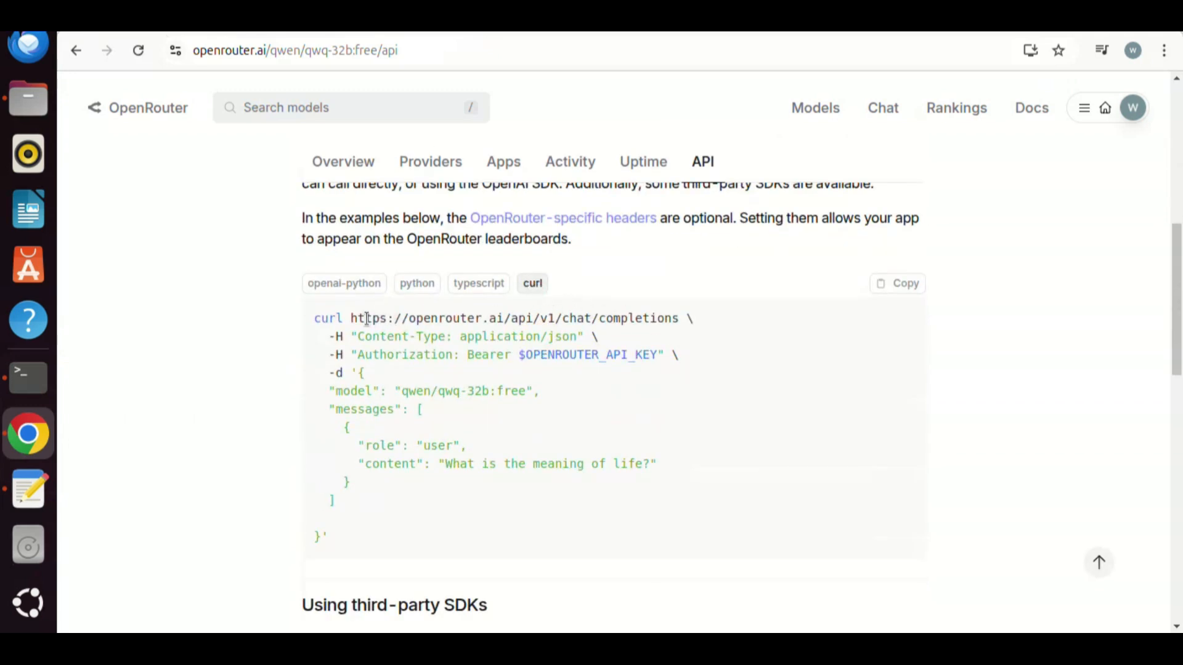
{"action": "left_click_drag", "start_coordinate": [352, 318], "coordinate": [680, 315]}
{"action": "right_click", "coordinate": [675, 319]}
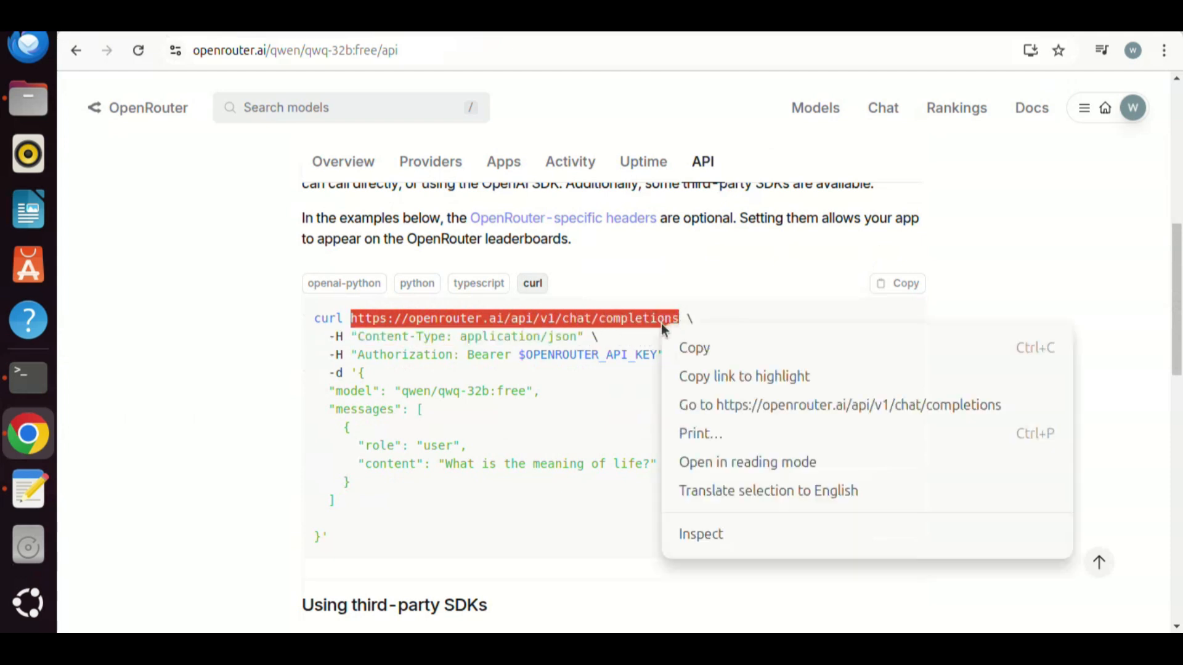
{"action": "left_click", "coordinate": [731, 351]}
{"action": "key", "text": "alt+Tab"}
{"action": "left_click", "coordinate": [562, 306]}
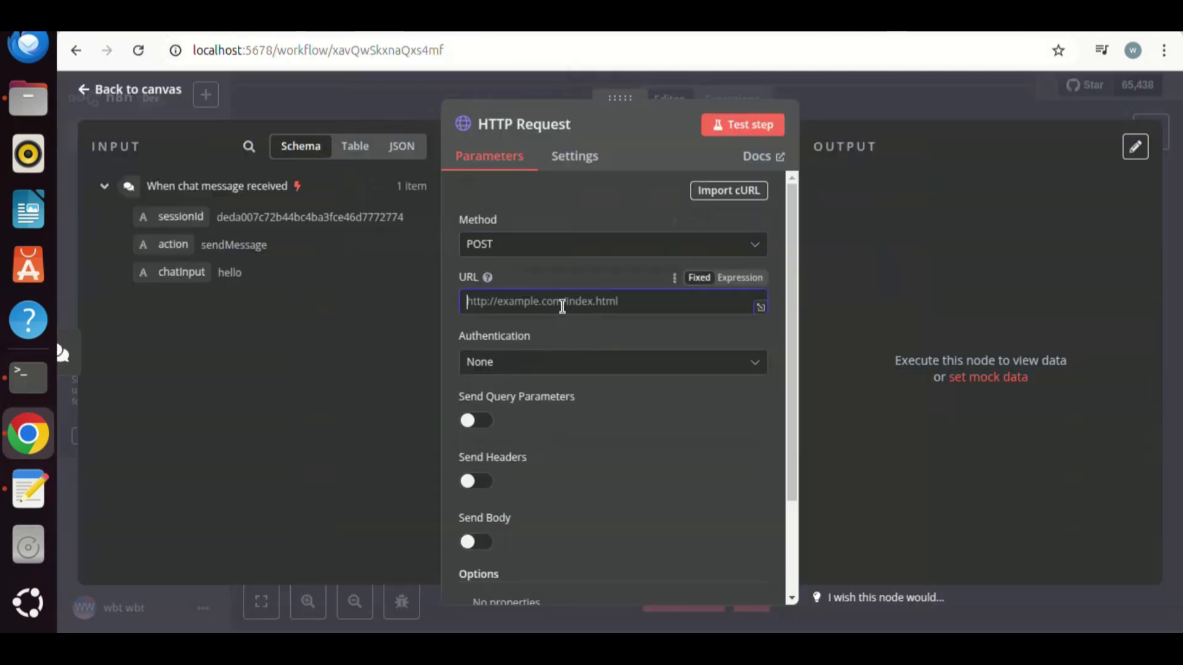
{"action": "right_click", "coordinate": [562, 307]}
{"action": "left_click", "coordinate": [597, 407]}
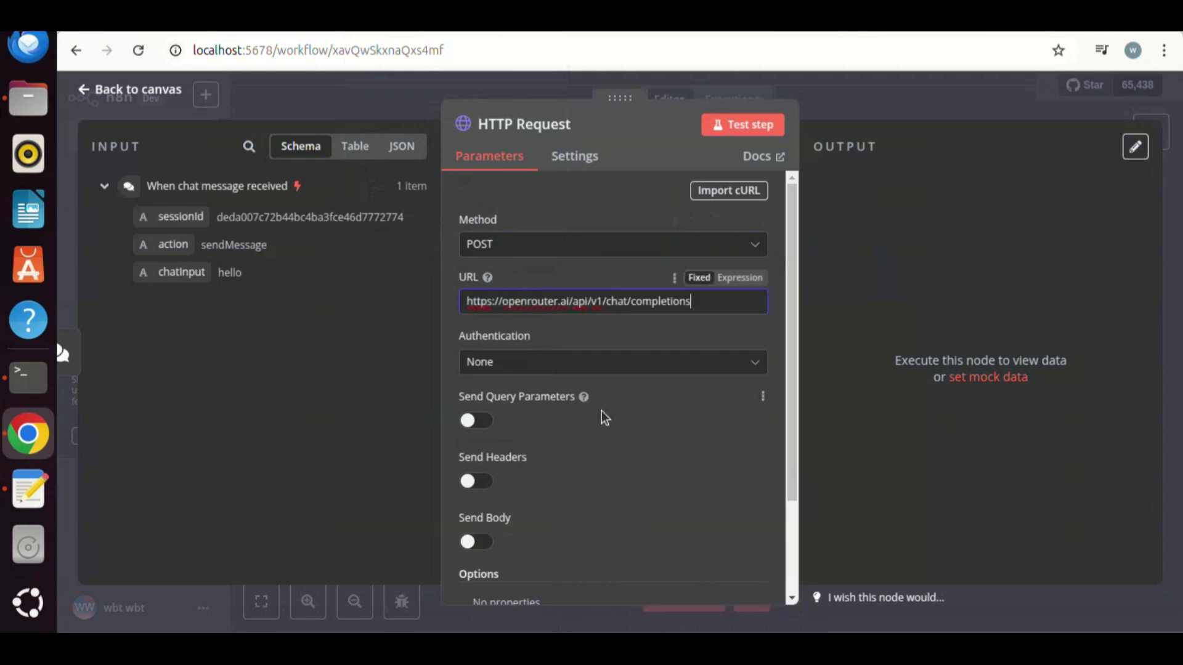
Enable sending headers in the HTTP Request node and copy Content-Type from the OpenRouter curl sample as the first header's name.
{"action": "left_click", "coordinate": [489, 482]}
{"action": "scroll", "coordinate": [630, 470], "scroll_direction": "down", "scroll_amount": 5}
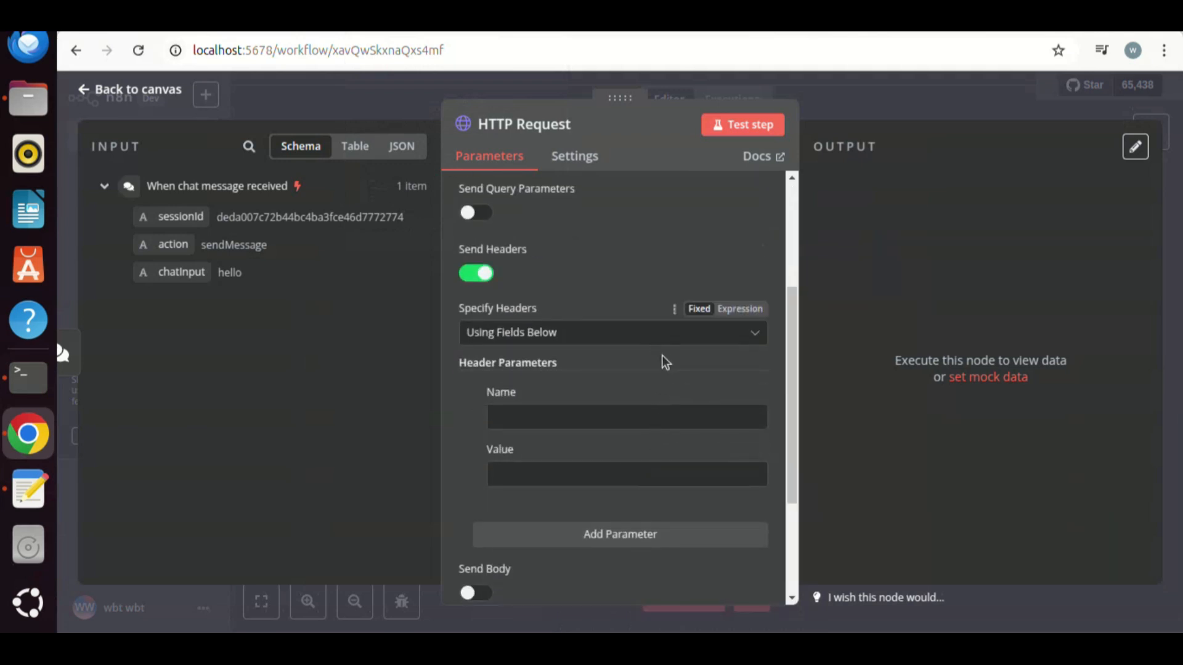
{"action": "left_click", "coordinate": [369, 22]}
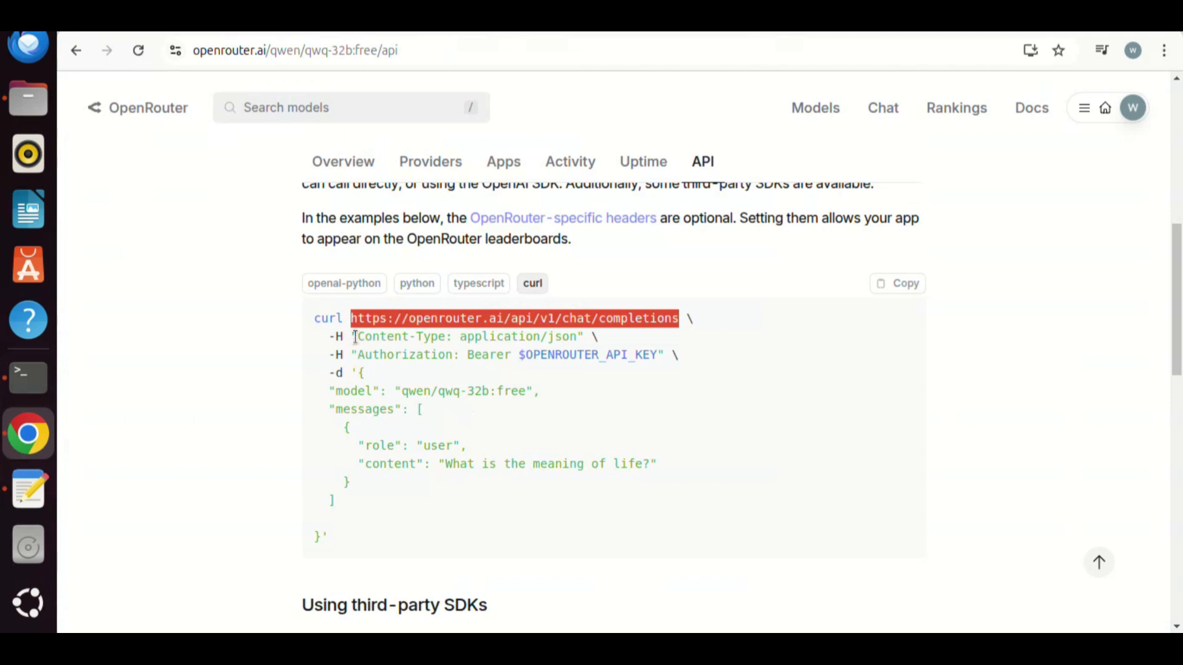
{"action": "left_click_drag", "start_coordinate": [357, 336], "coordinate": [439, 337]}
{"action": "right_click", "coordinate": [444, 341]}
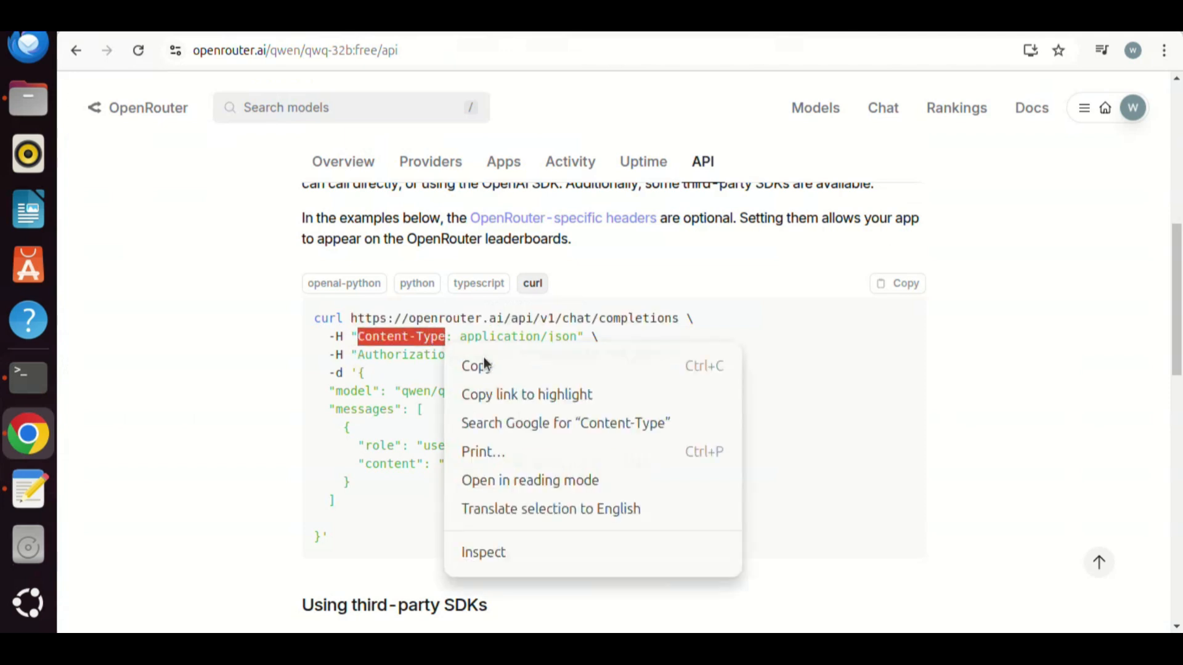
{"action": "left_click", "coordinate": [483, 362]}
{"action": "key", "text": "ctrl+Tab"}
{"action": "left_click", "coordinate": [562, 312]}
{"action": "right_click", "coordinate": [563, 314]}
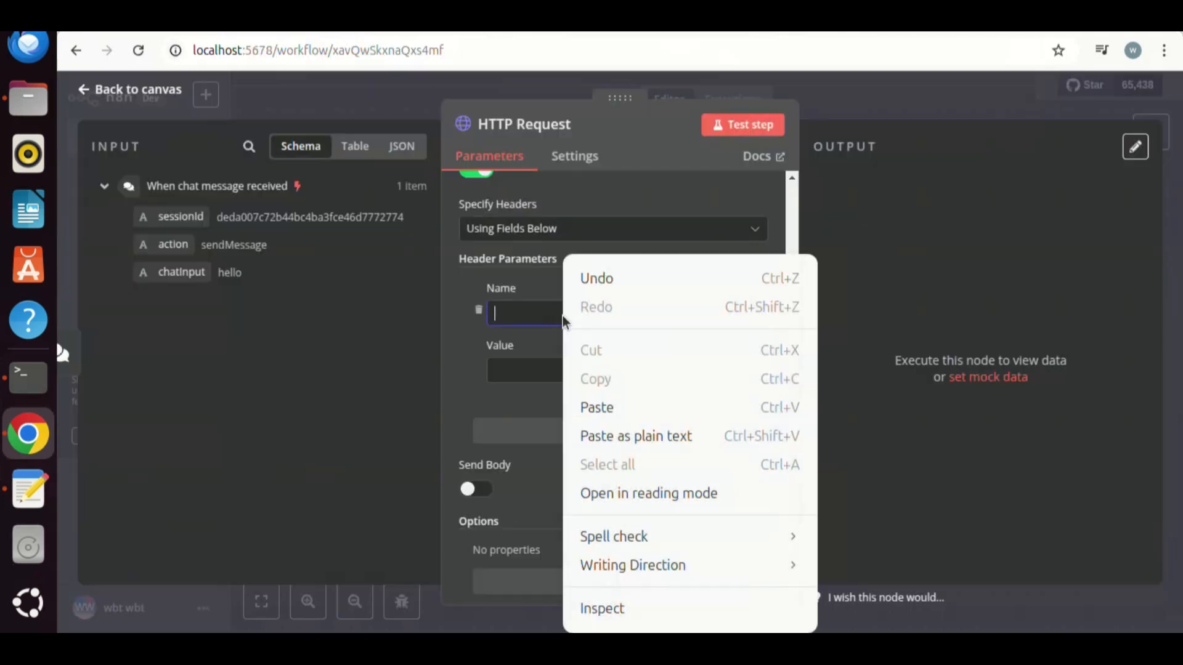
{"action": "left_click", "coordinate": [618, 413]}
Copy application/json from the OpenRouter curl sample into the Content-Type header's value in n8n.
{"action": "key", "text": "ctrl+Tab"}
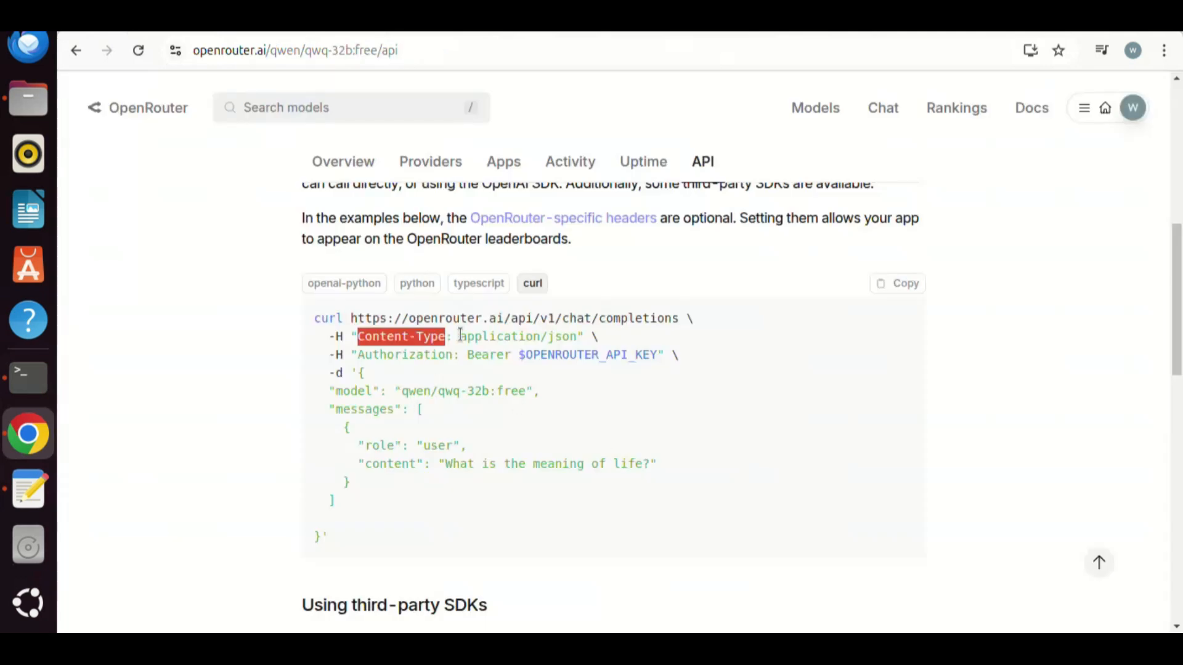
{"action": "left_click_drag", "start_coordinate": [459, 337], "coordinate": [572, 337]}
{"action": "right_click", "coordinate": [571, 341]}
{"action": "left_click", "coordinate": [610, 368]}
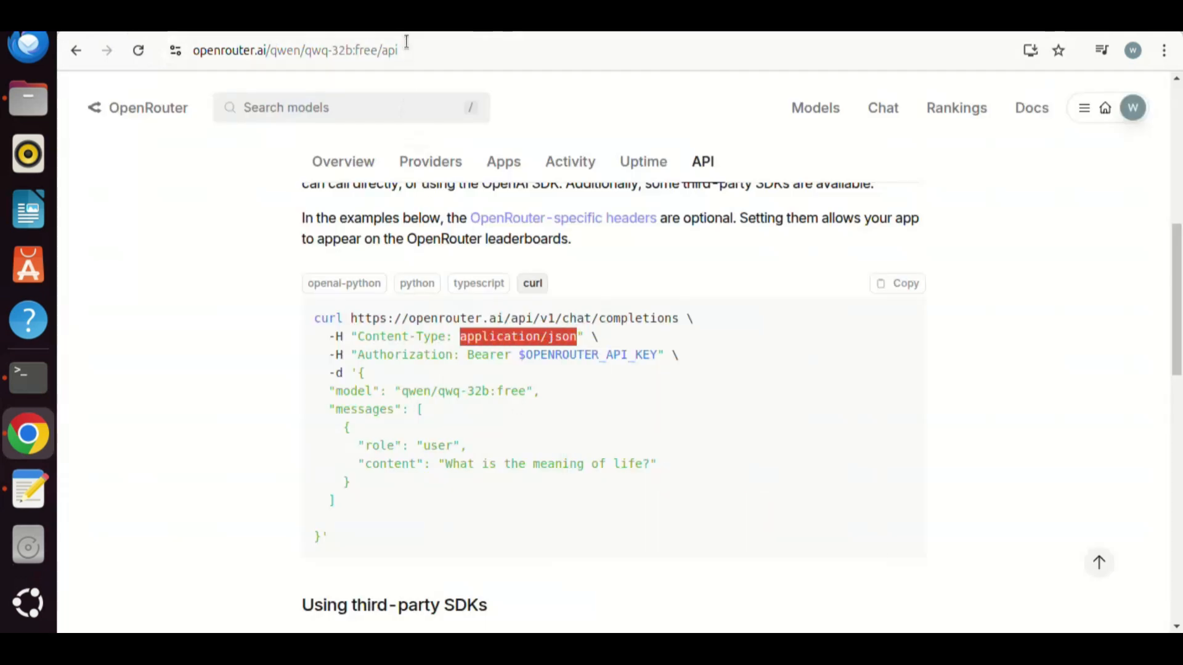
{"action": "key", "text": "ctrl+Tab"}
{"action": "left_click", "coordinate": [540, 370]}
{"action": "right_click", "coordinate": [539, 371]}
{"action": "left_click", "coordinate": [598, 408]}
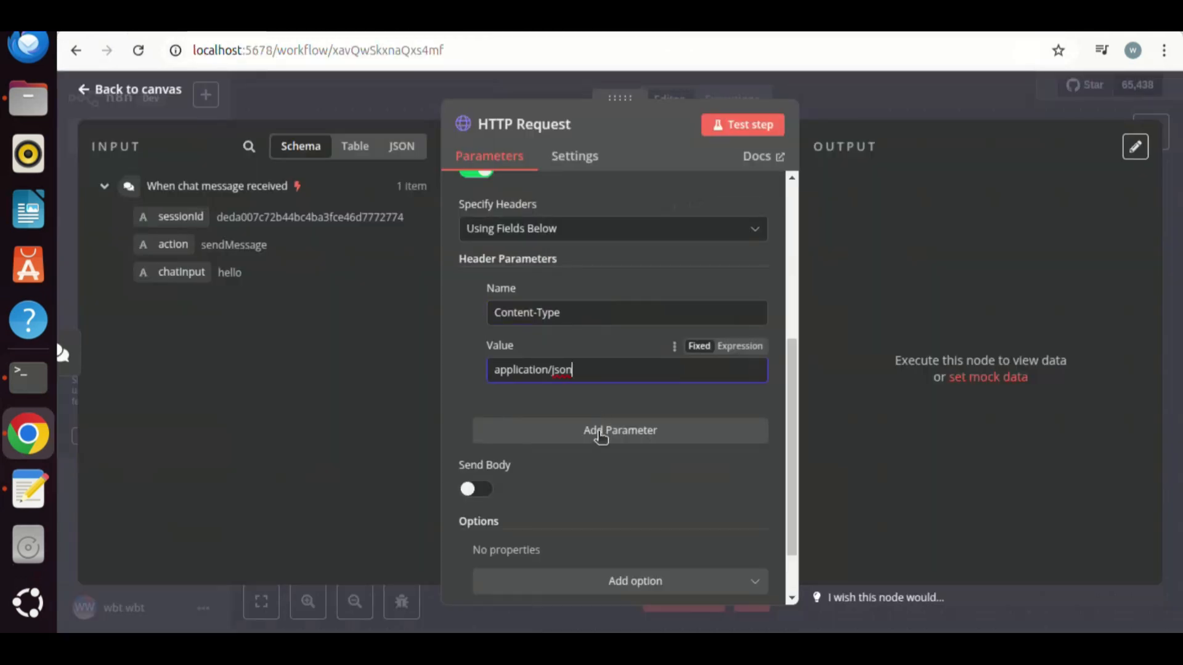
Add a second header parameter and copy Authorization from the OpenRouter curl sample as its name.
{"action": "left_click", "coordinate": [616, 434]}
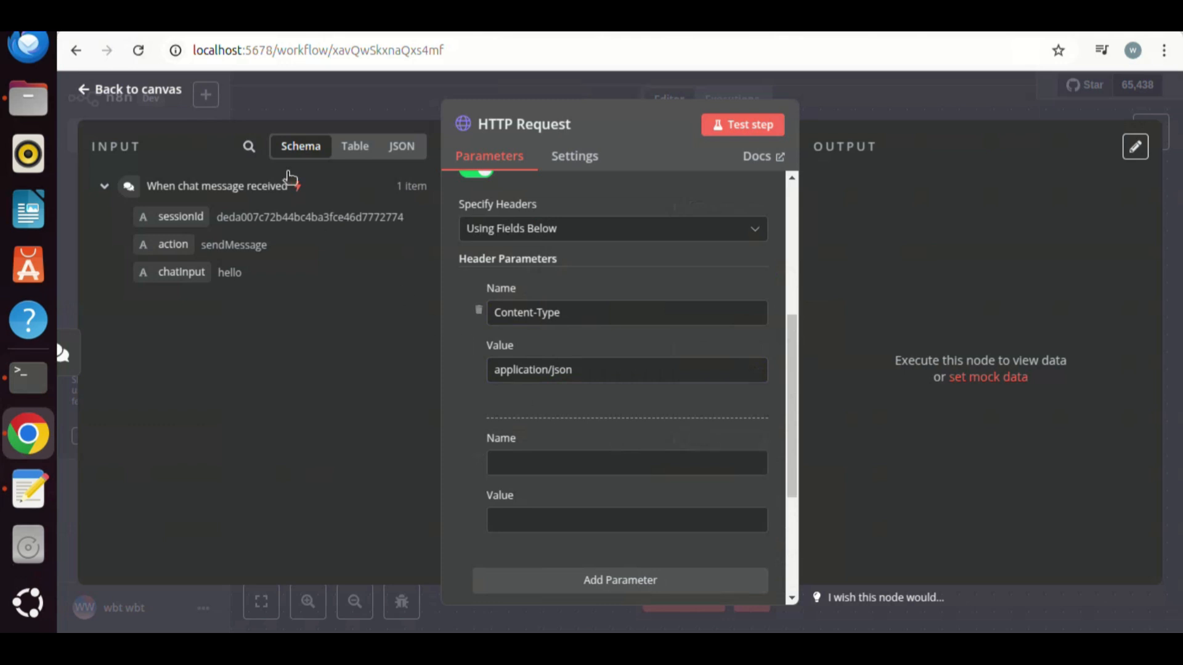
{"action": "key", "text": "ctrl+Tab"}
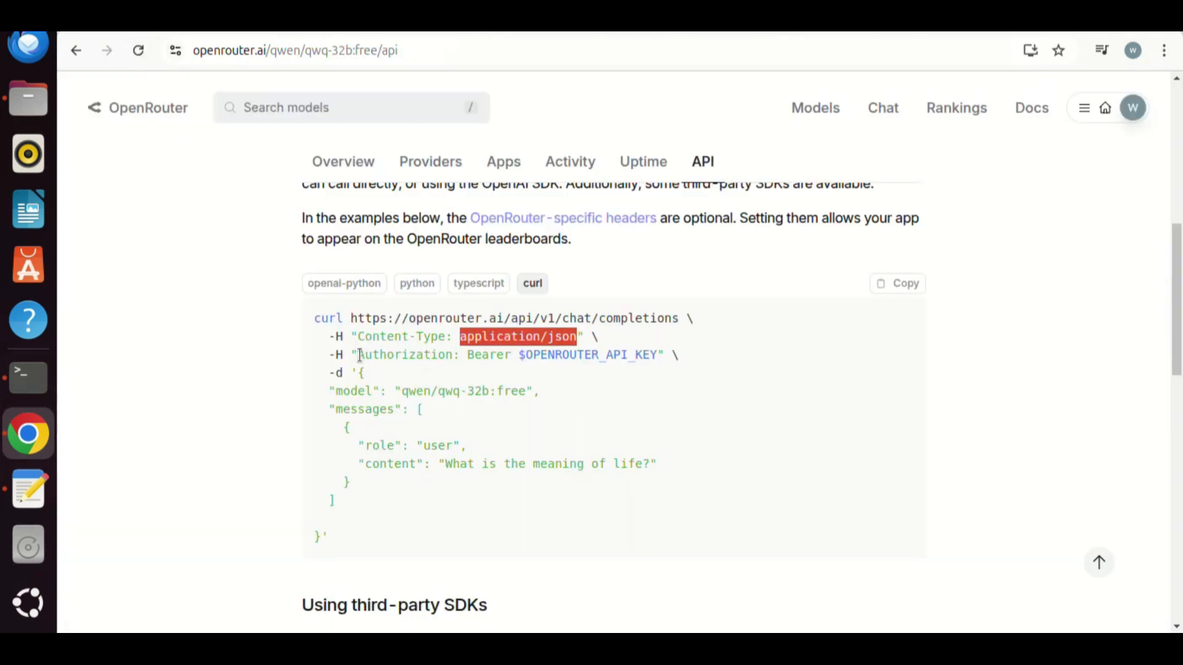
{"action": "left_click_drag", "start_coordinate": [357, 354], "coordinate": [454, 355]}
{"action": "right_click", "coordinate": [454, 355]}
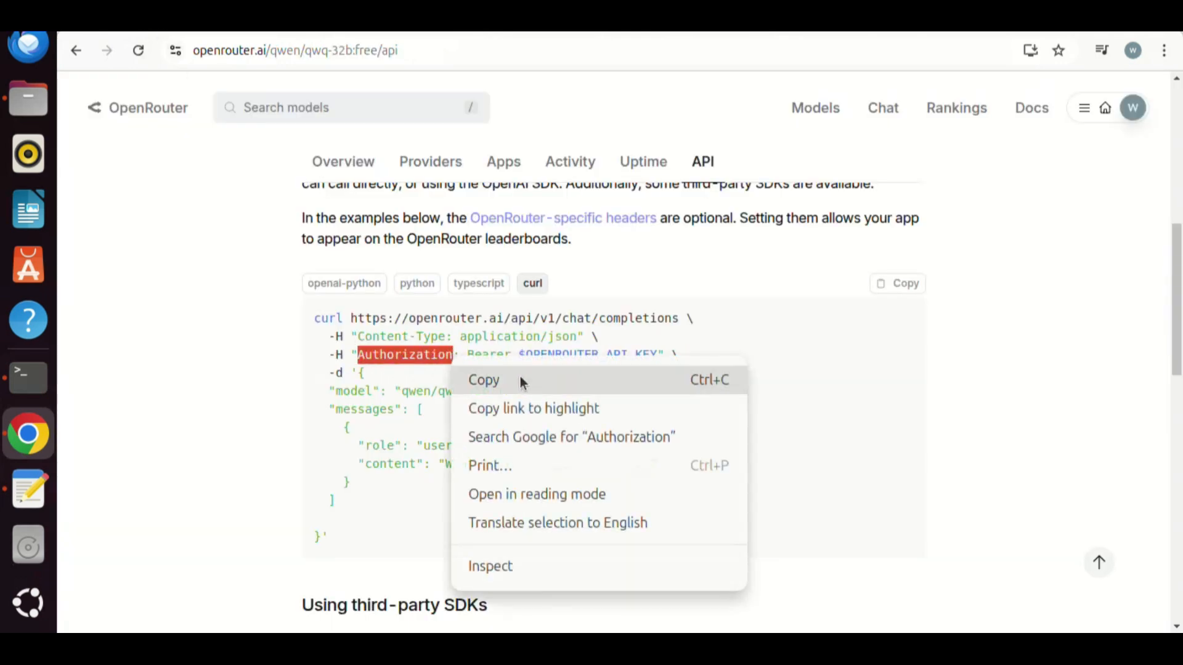
{"action": "left_click", "coordinate": [516, 381]}
{"action": "key", "text": "ctrl+Tab"}
{"action": "right_click", "coordinate": [565, 470]}
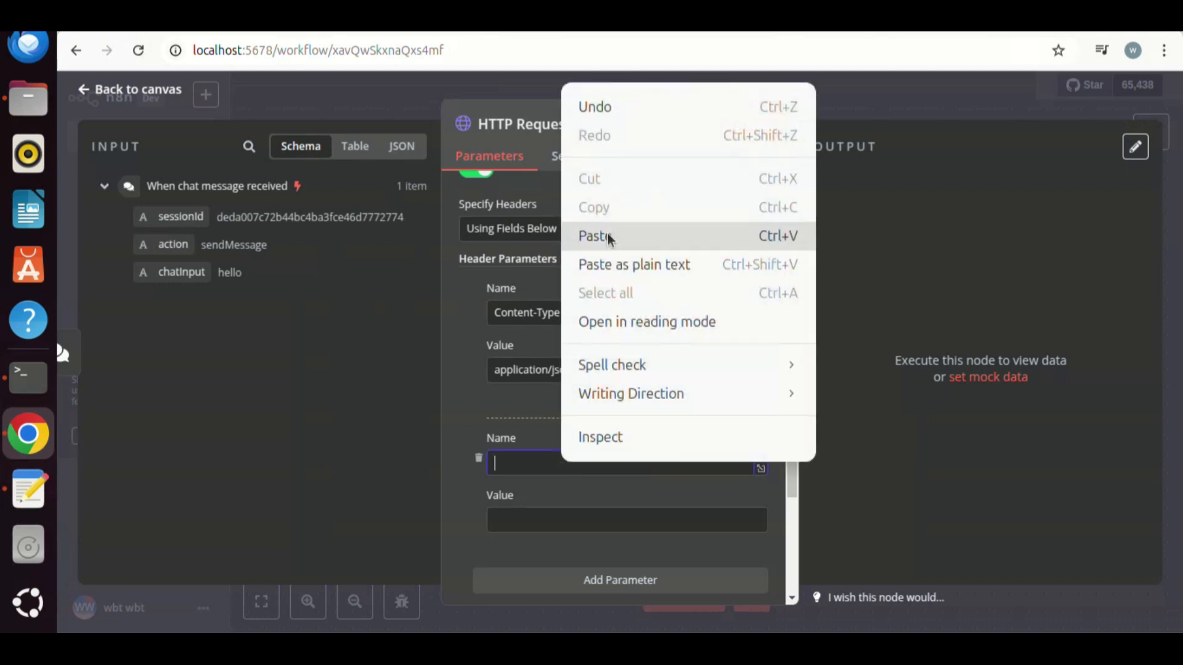
{"action": "left_click", "coordinate": [607, 234]}
Set the Authorization header's value to the Bearer prefix copied from the curl sample, followed by the OpenRouter API key.
{"action": "key", "text": "ctrl+Tab"}
{"action": "left_click_drag", "start_coordinate": [467, 355], "coordinate": [519, 357]}
{"action": "right_click", "coordinate": [520, 357]}
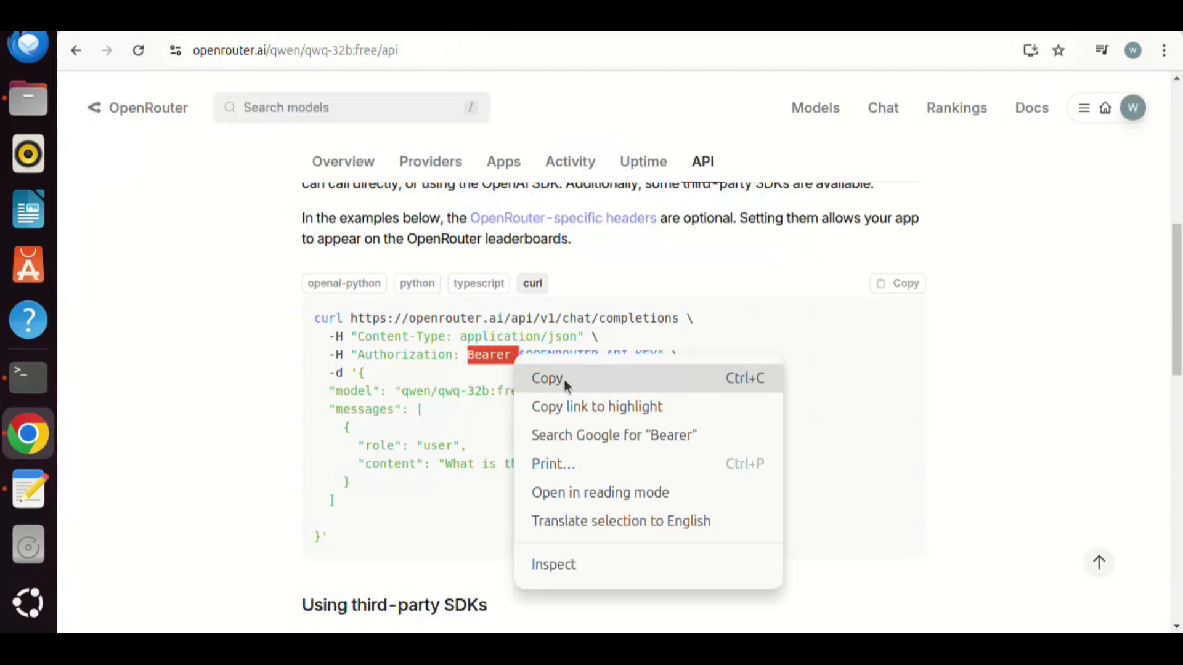
{"action": "left_click", "coordinate": [562, 381]}
{"action": "key", "text": "ctrl+Tab"}
{"action": "left_click", "coordinate": [556, 520]}
{"action": "right_click", "coordinate": [556, 520]}
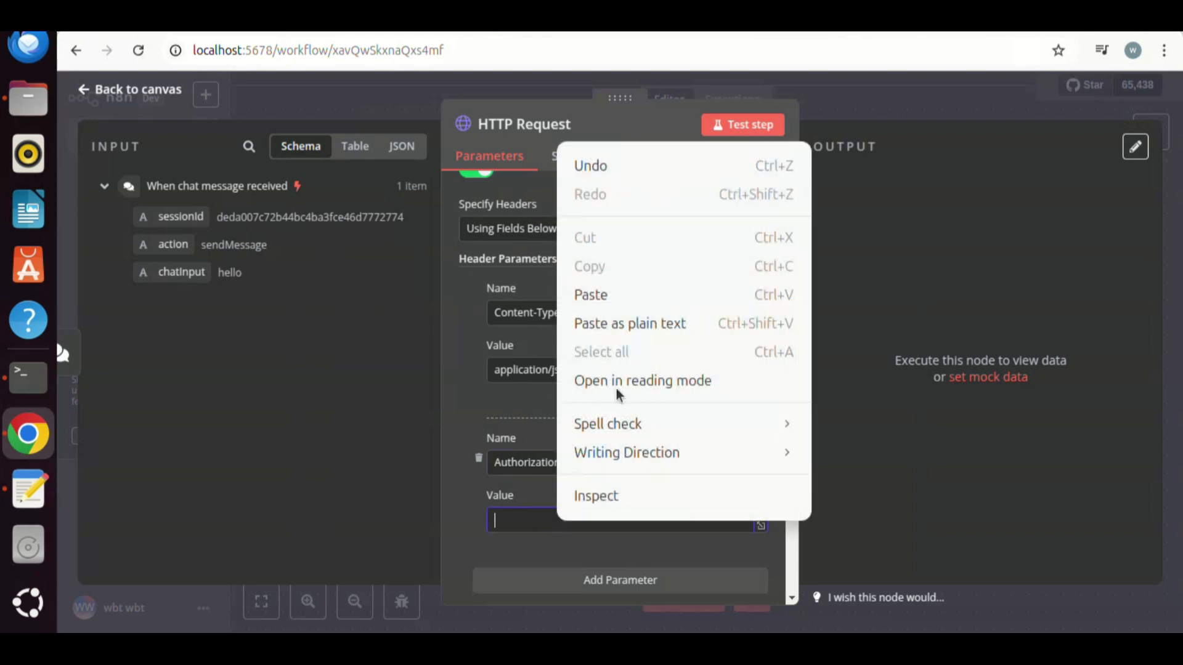
{"action": "left_click", "coordinate": [627, 294]}
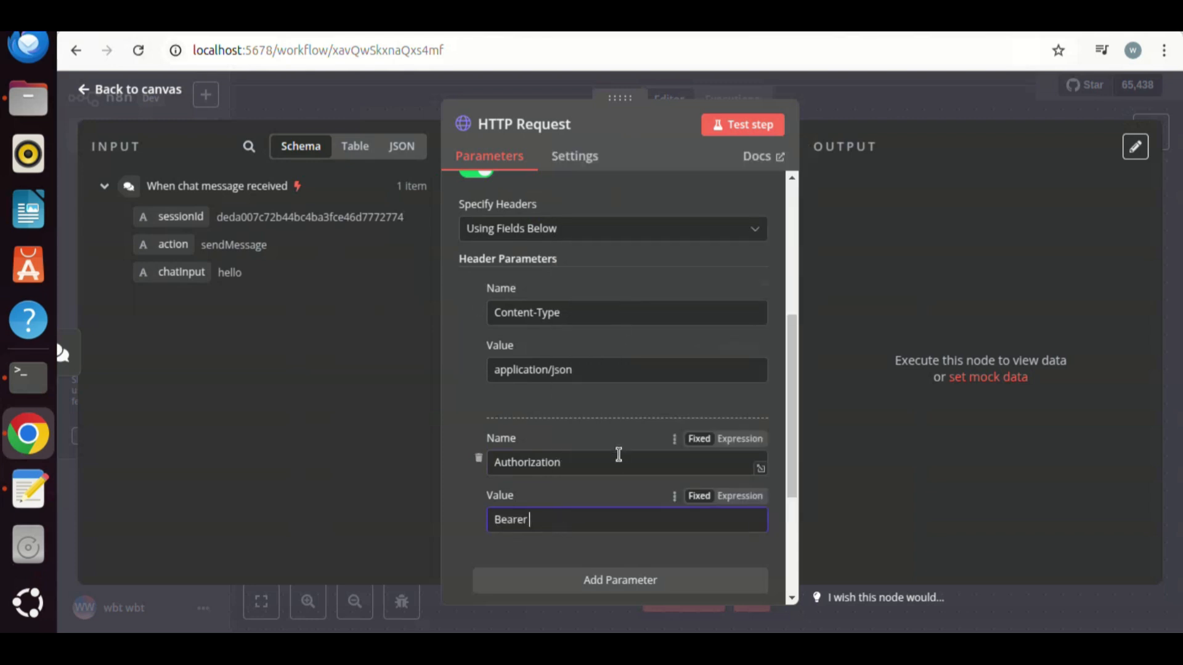
{"action": "right_click", "coordinate": [632, 522]}
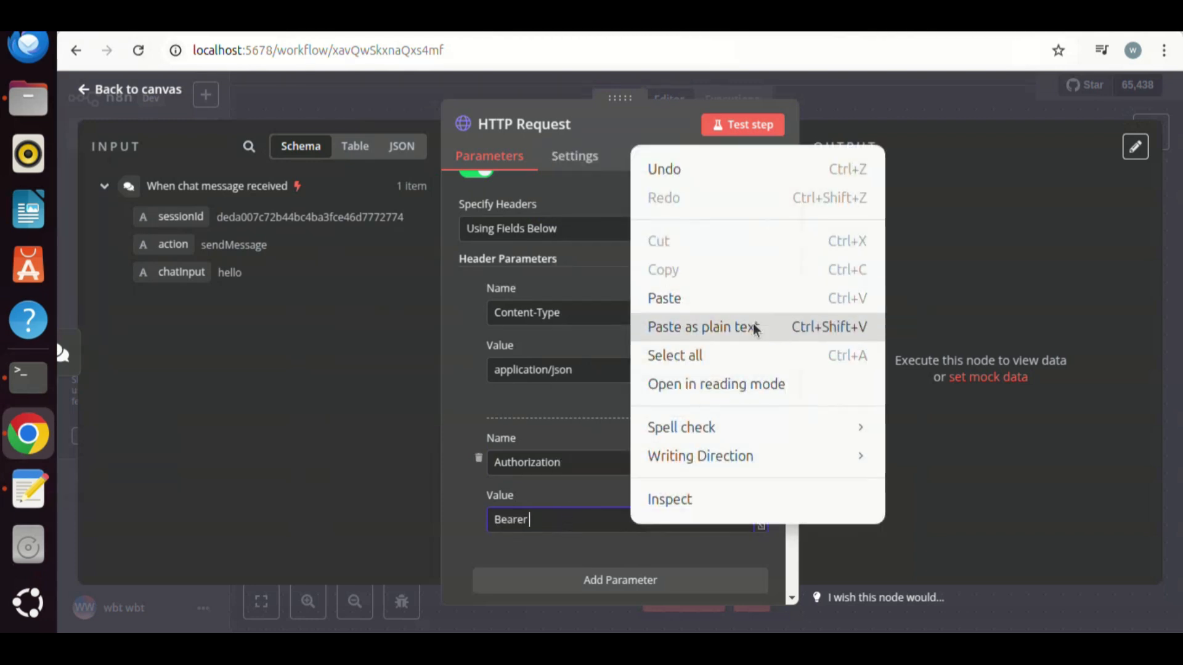
{"action": "left_click", "coordinate": [739, 307]}
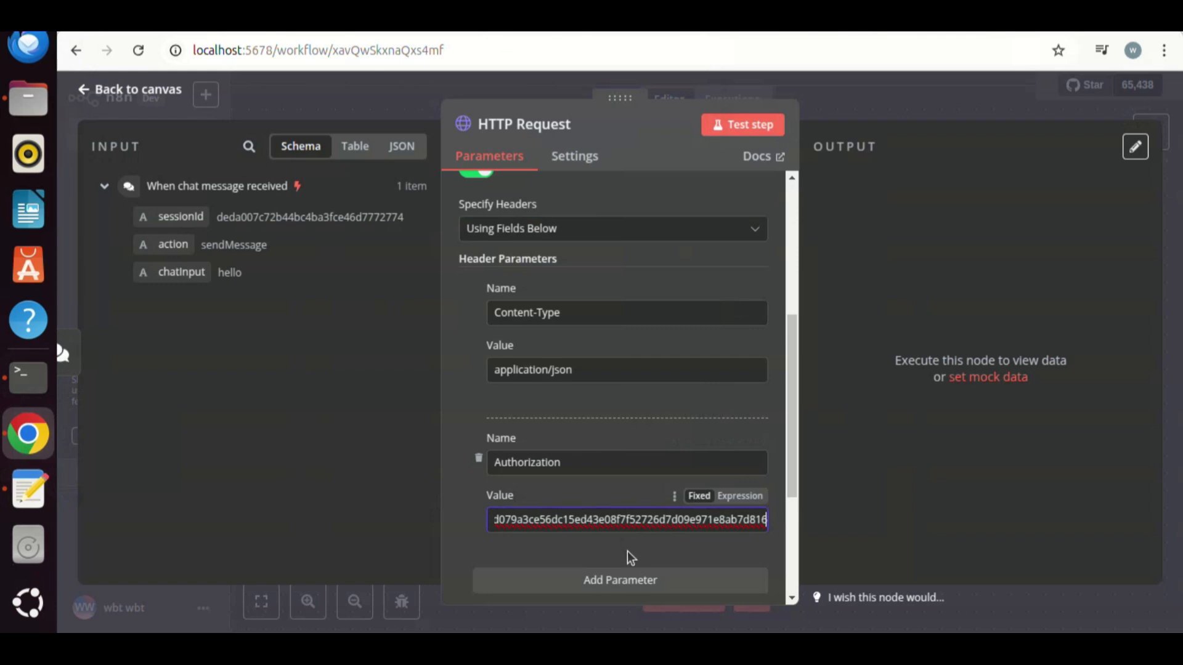
Enable sending a body in the HTTP Request node and specify the body using JSON.
{"action": "scroll", "coordinate": [627, 552], "scroll_direction": "down", "scroll_amount": 4}
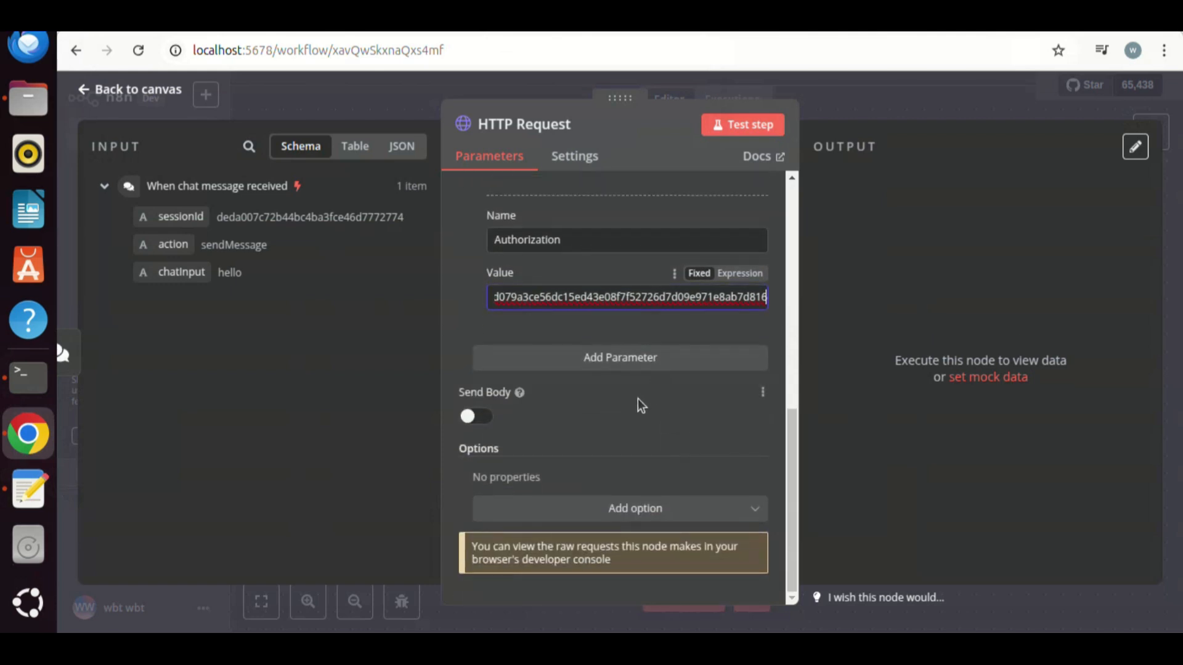
{"action": "left_click", "coordinate": [491, 421]}
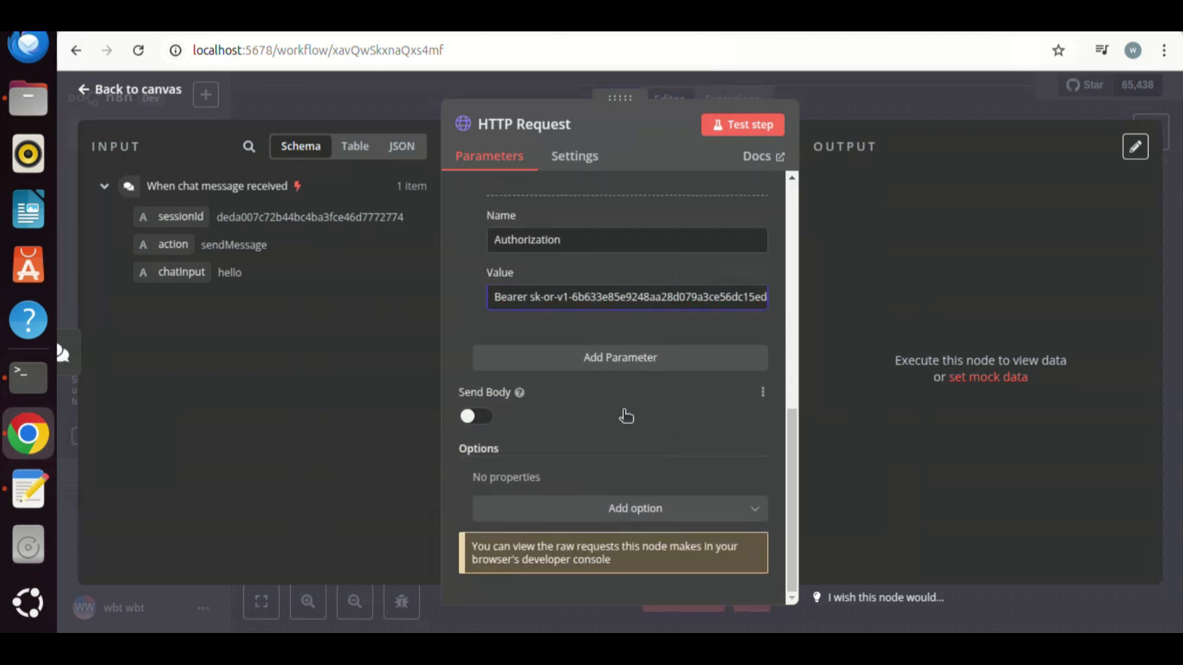
{"action": "scroll", "coordinate": [660, 432], "scroll_direction": "down", "scroll_amount": 2}
{"action": "scroll", "coordinate": [660, 431], "scroll_direction": "down", "scroll_amount": 2}
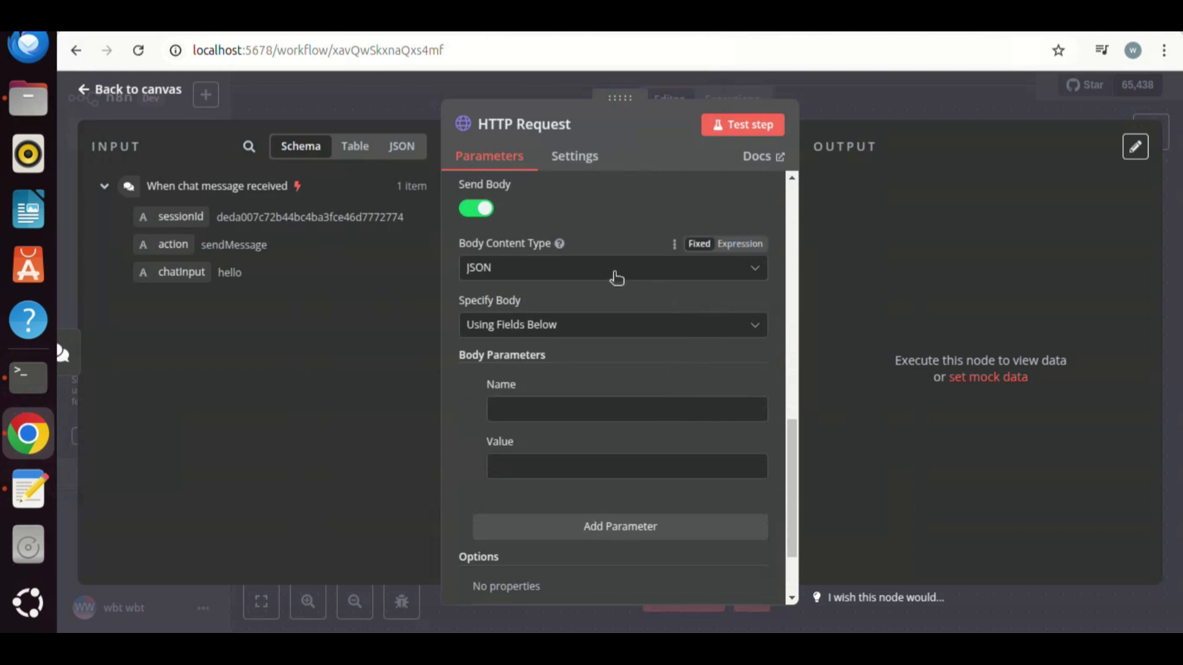
{"action": "left_click", "coordinate": [651, 334]}
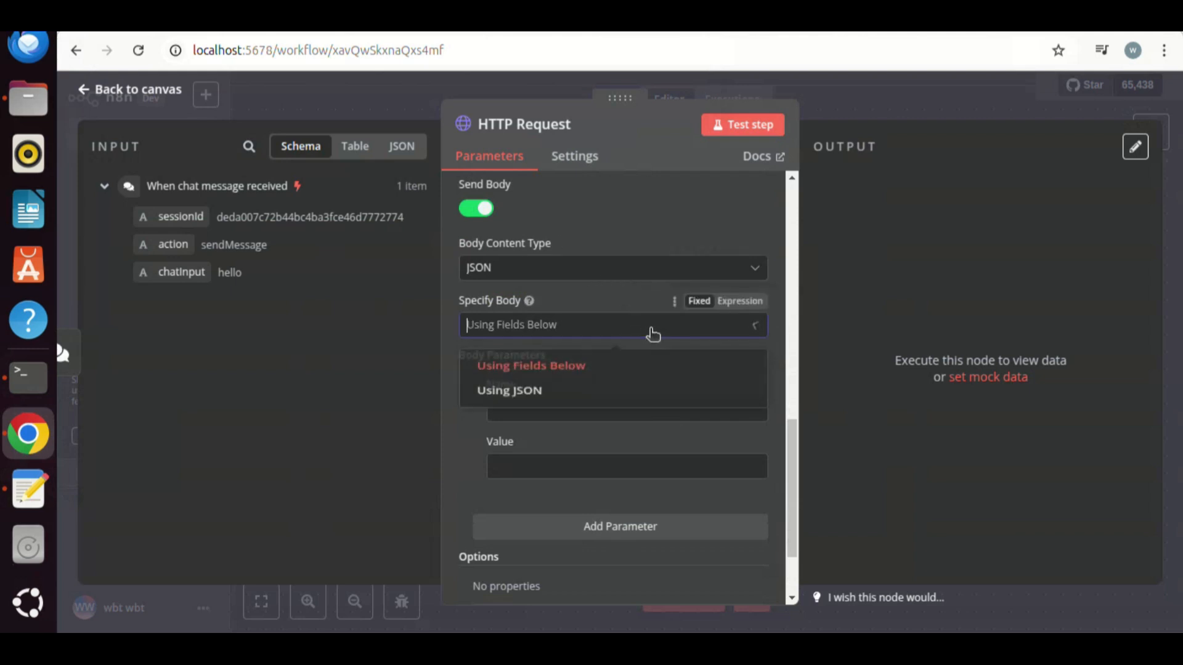
{"action": "left_click", "coordinate": [542, 412]}
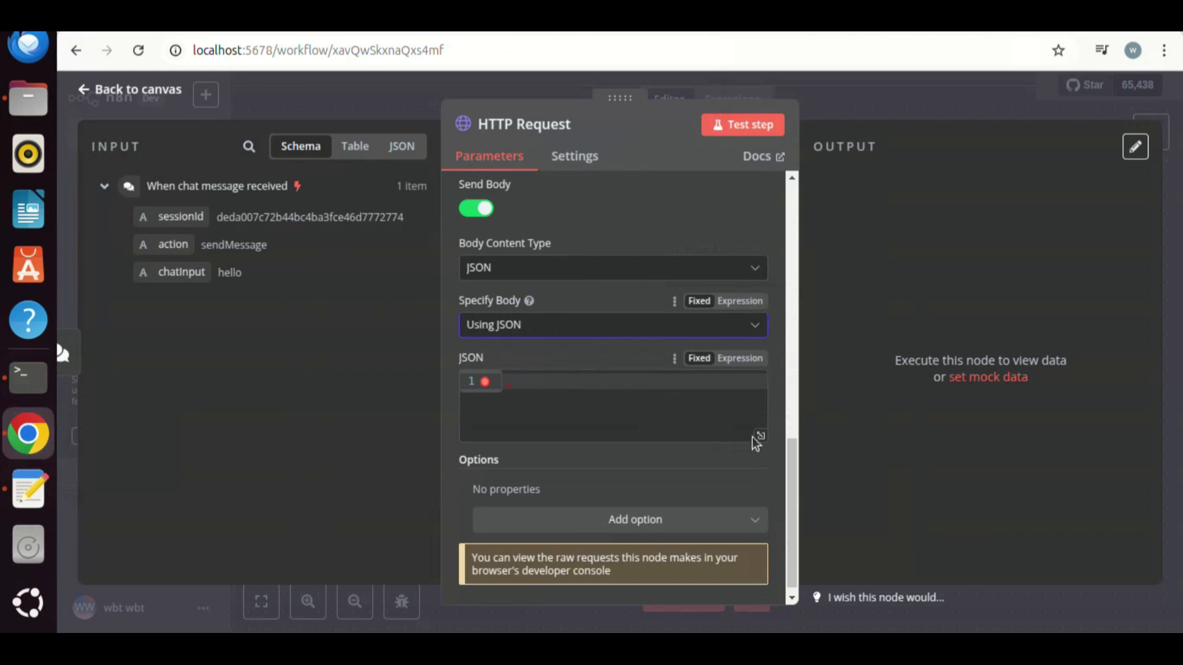
Switch the JSON body to an expression, paste in the request body copied from OpenRouter's curl sample, and remove its blank line.
{"action": "left_click", "coordinate": [746, 359]}
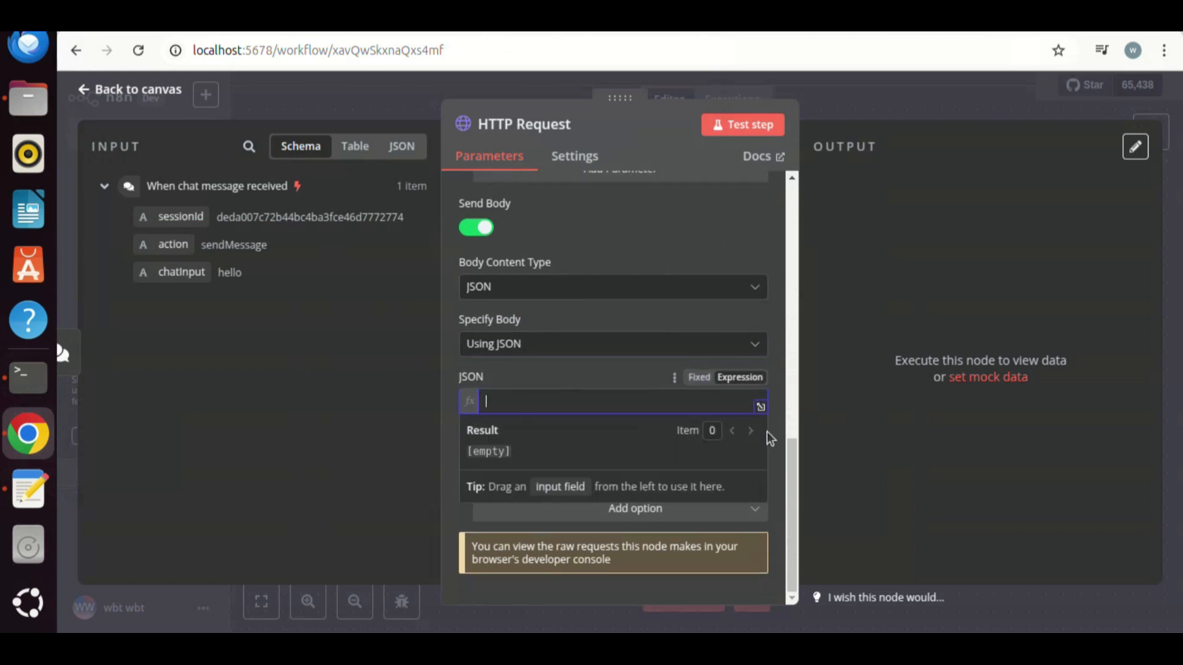
{"action": "left_click", "coordinate": [762, 408]}
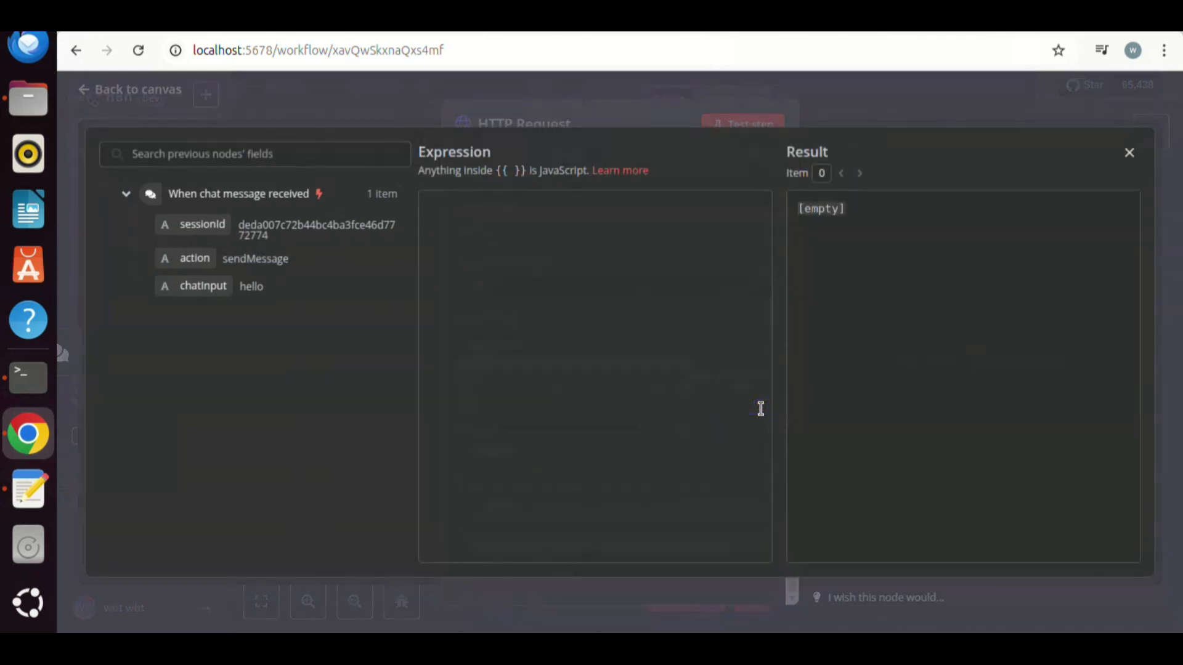
{"action": "left_click", "coordinate": [167, 32]}
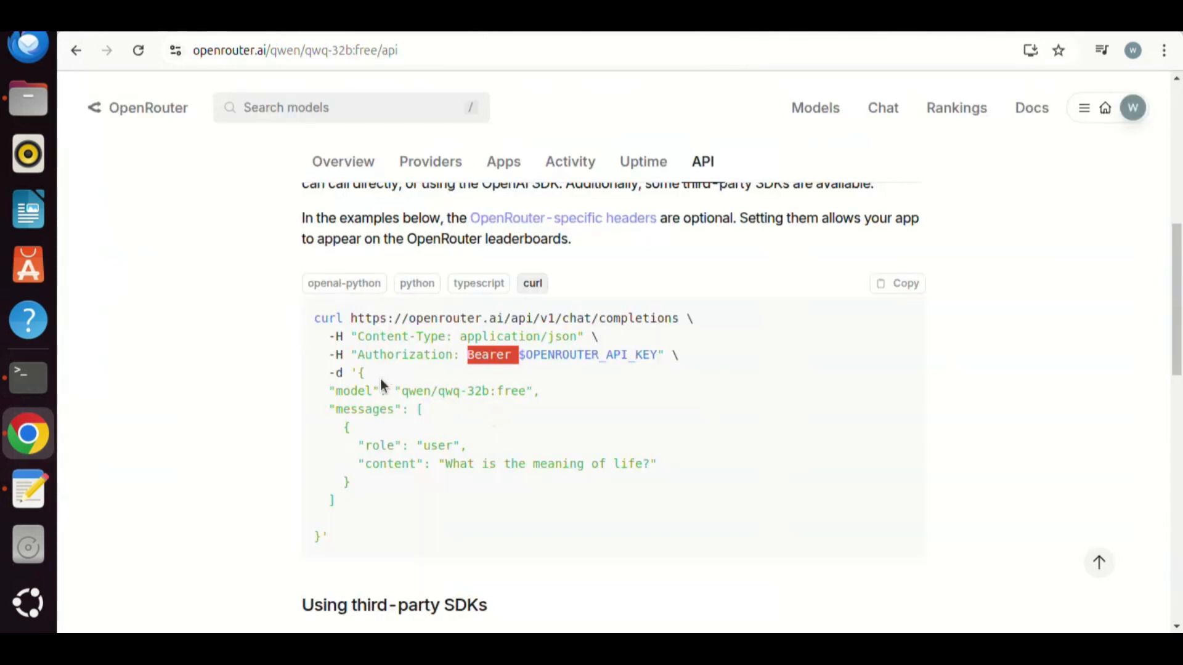
{"action": "left_click_drag", "start_coordinate": [359, 373], "coordinate": [325, 536]}
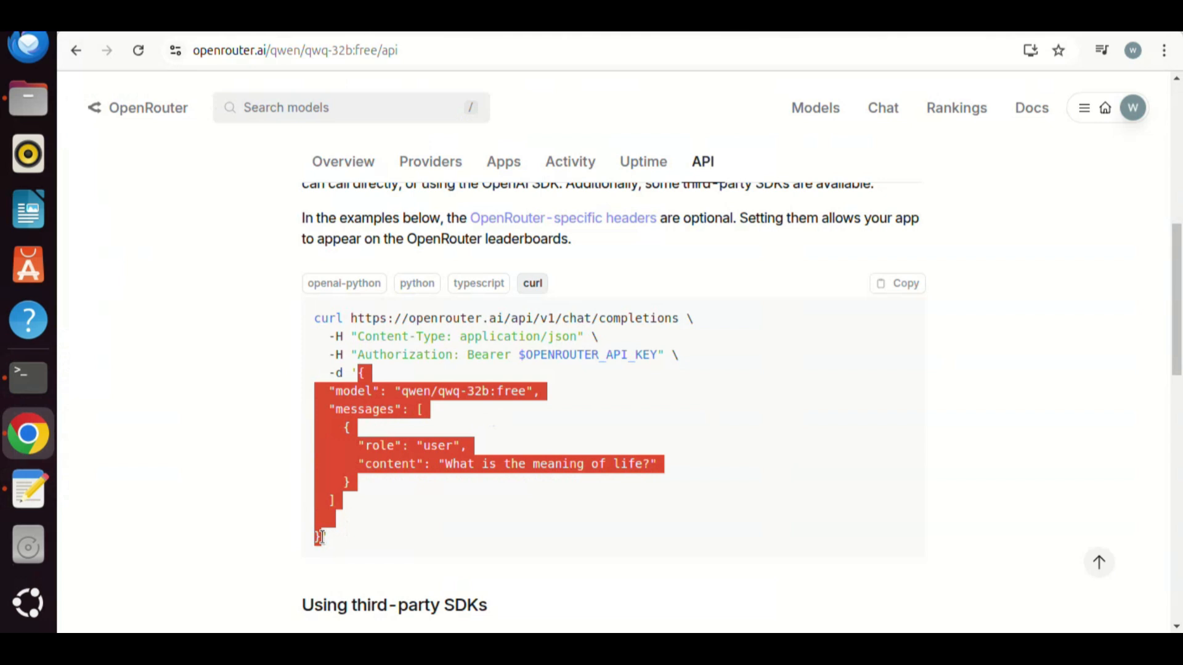
{"action": "right_click", "coordinate": [361, 443]}
{"action": "left_click", "coordinate": [448, 233]}
{"action": "left_click", "coordinate": [417, 32]}
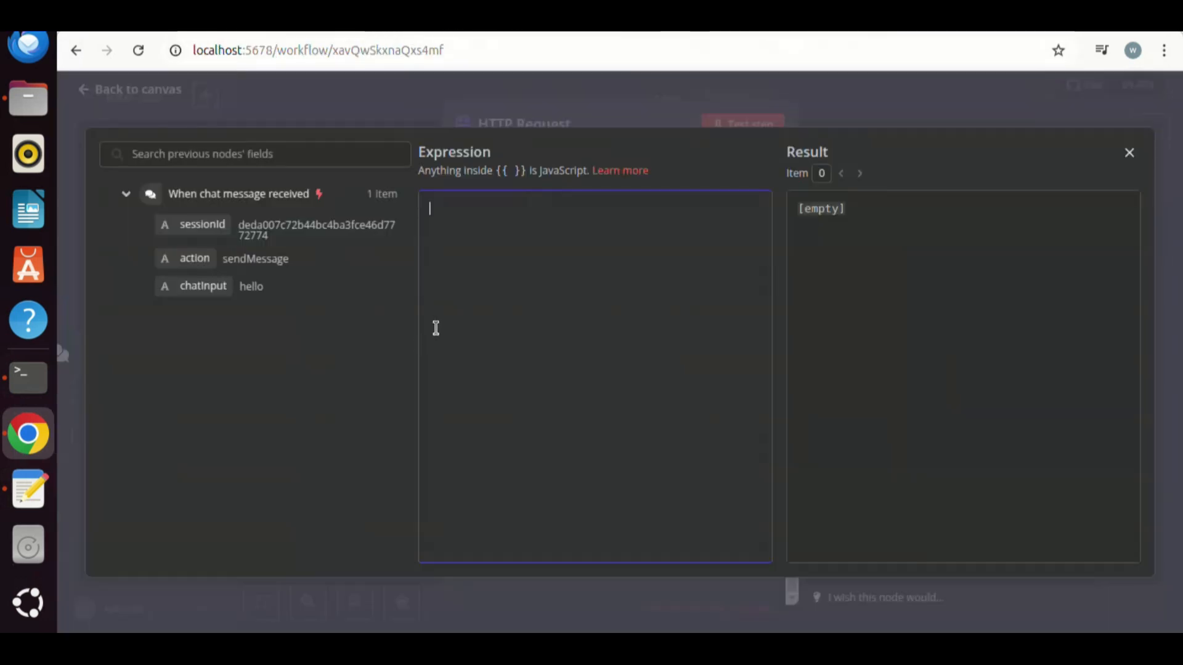
{"action": "right_click", "coordinate": [486, 222]}
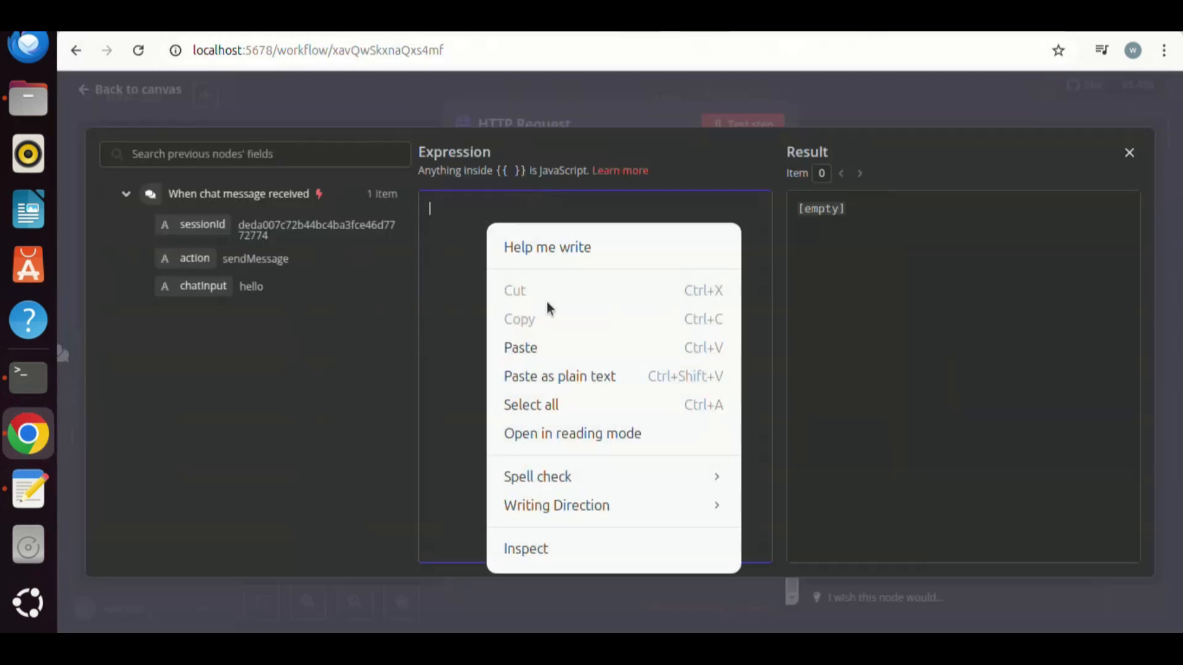
{"action": "left_click", "coordinate": [552, 350]}
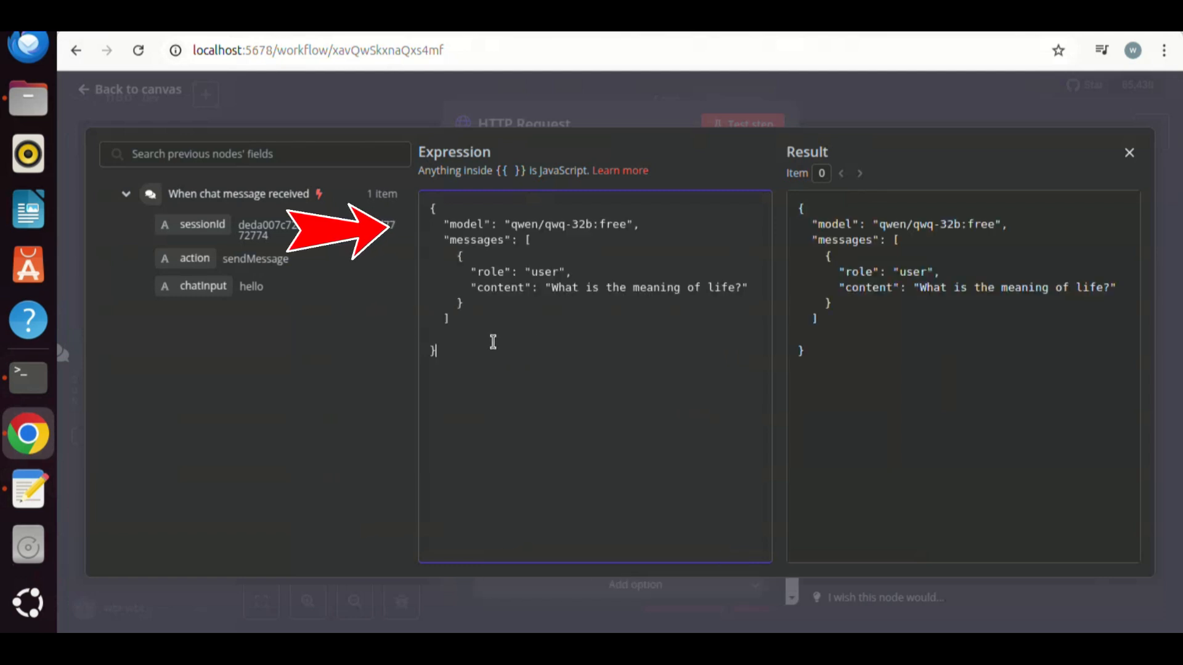
{"action": "left_click", "coordinate": [577, 336]}
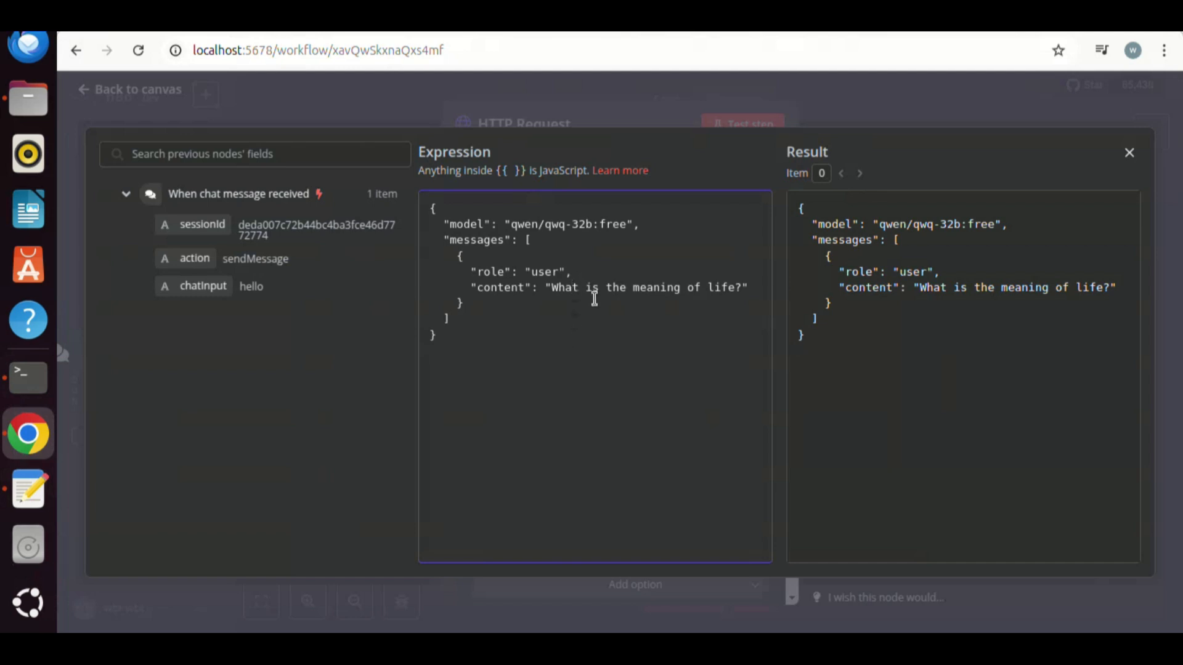
Replace the body's content value "What is the meaning of life?" with the chatInput field from the chat trigger and test the node.
{"action": "left_click_drag", "start_coordinate": [545, 296], "coordinate": [747, 290]}
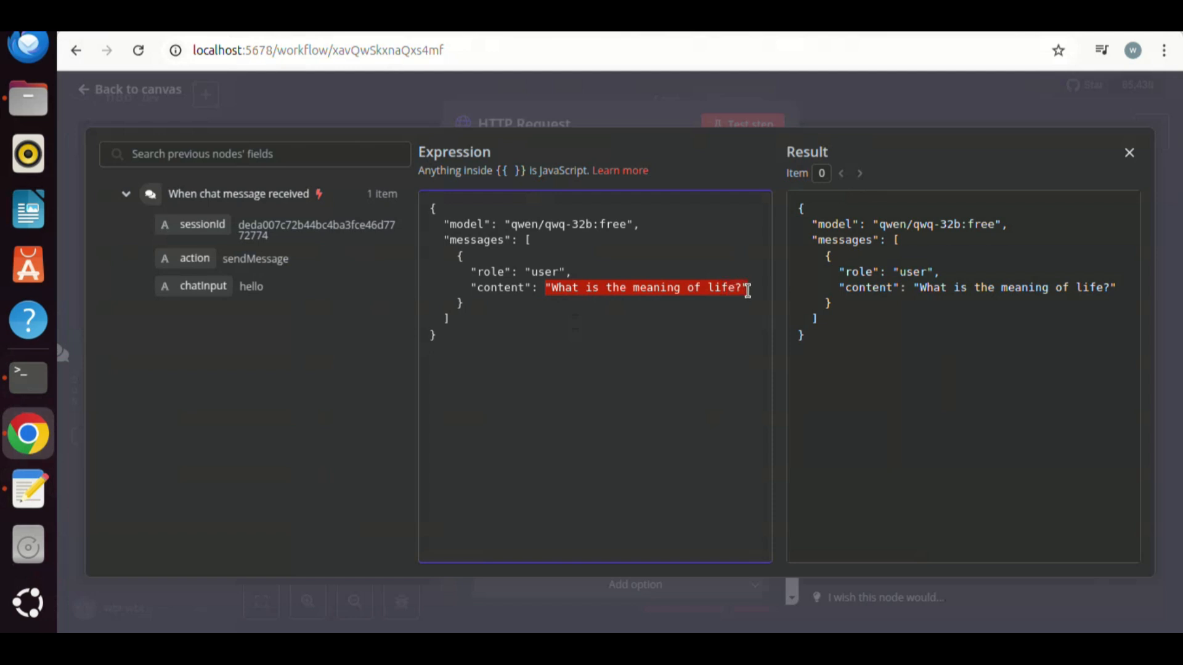
{"action": "key", "text": "BackSpace"}
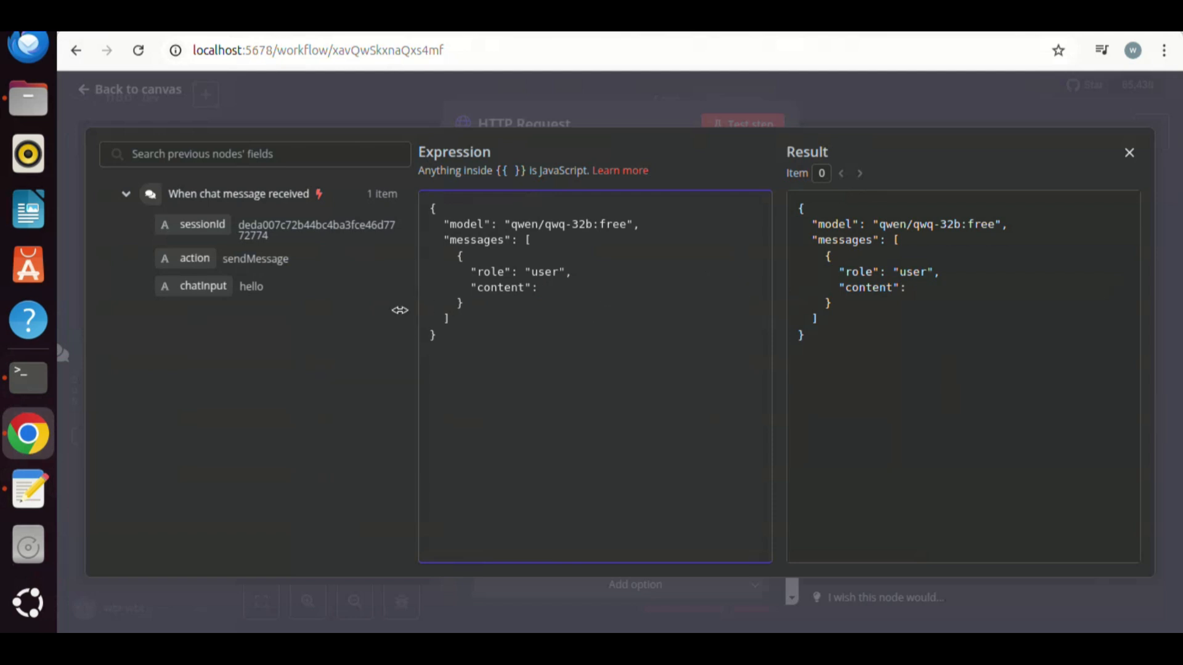
{"action": "left_click_drag", "start_coordinate": [190, 287], "coordinate": [561, 289]}
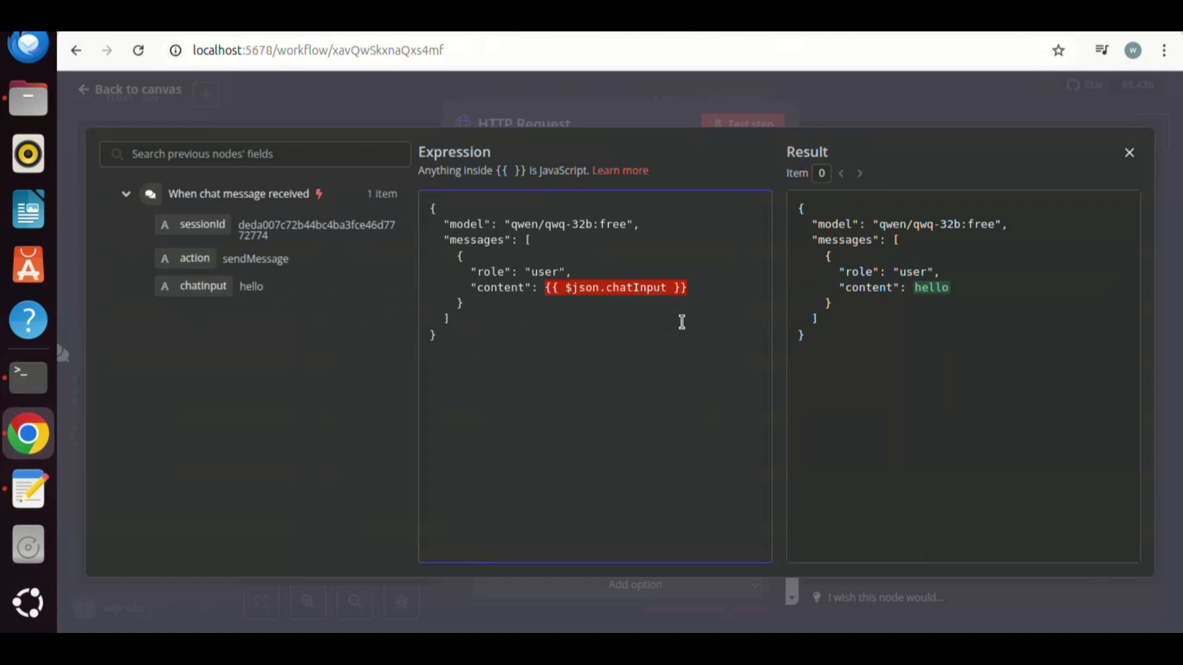
{"action": "left_click", "coordinate": [569, 290]}
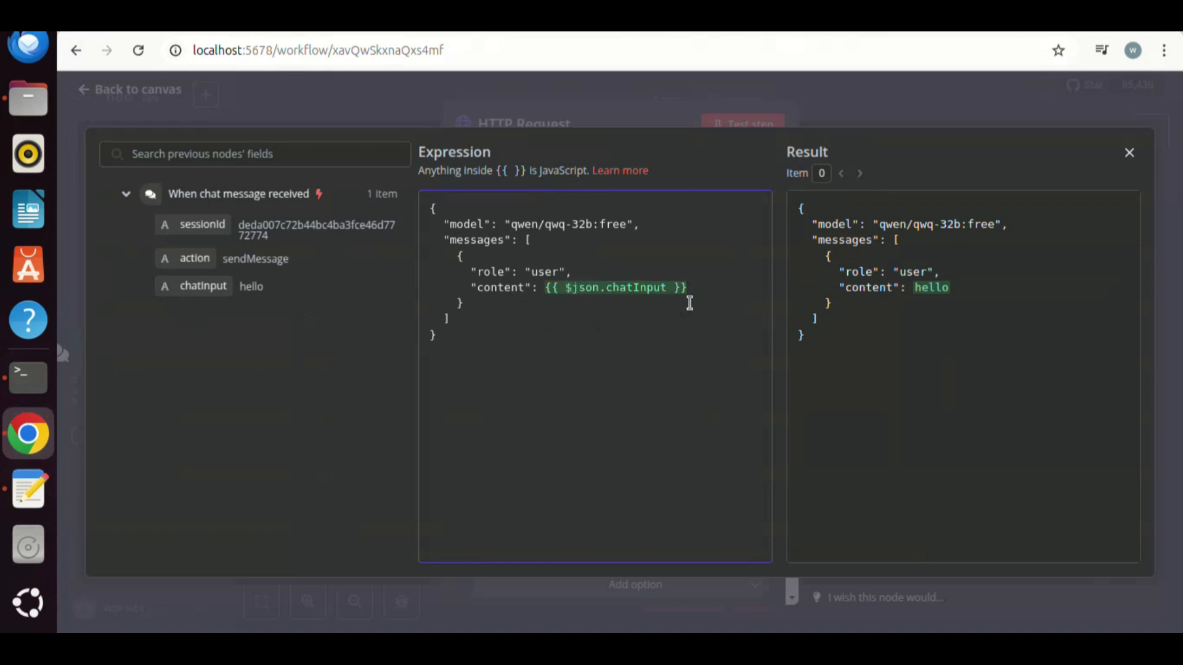
{"action": "left_click", "coordinate": [702, 289]}
{"action": "left_click", "coordinate": [1127, 156]}
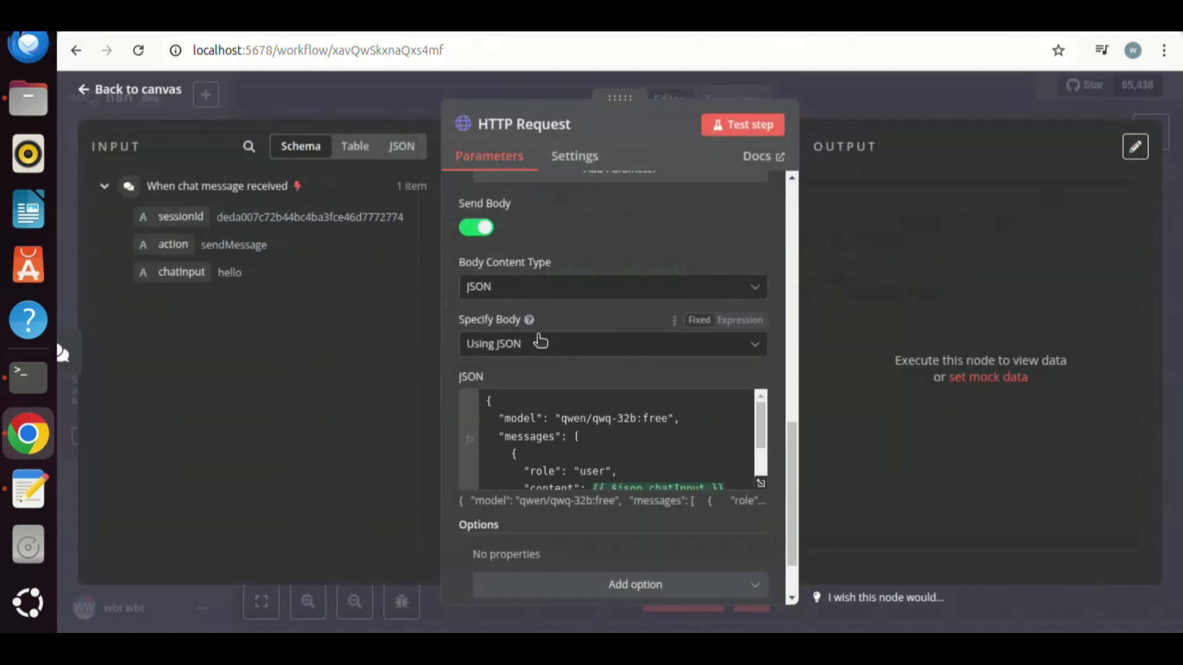
{"action": "left_click", "coordinate": [744, 126]}
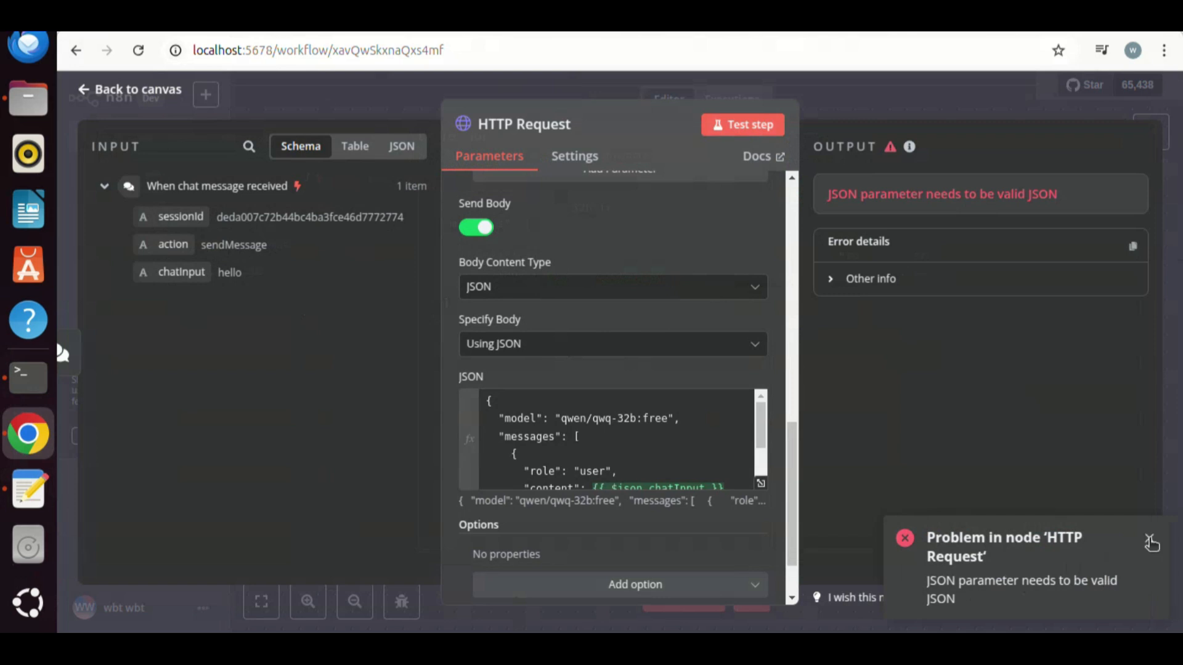
Wrap the content value as {{ JSON.stringify($json.chatInput) }}, retest the HTTP Request node, and look through its output.
{"action": "left_click", "coordinate": [761, 483]}
{"action": "type", "text": "JSON.stringify"}
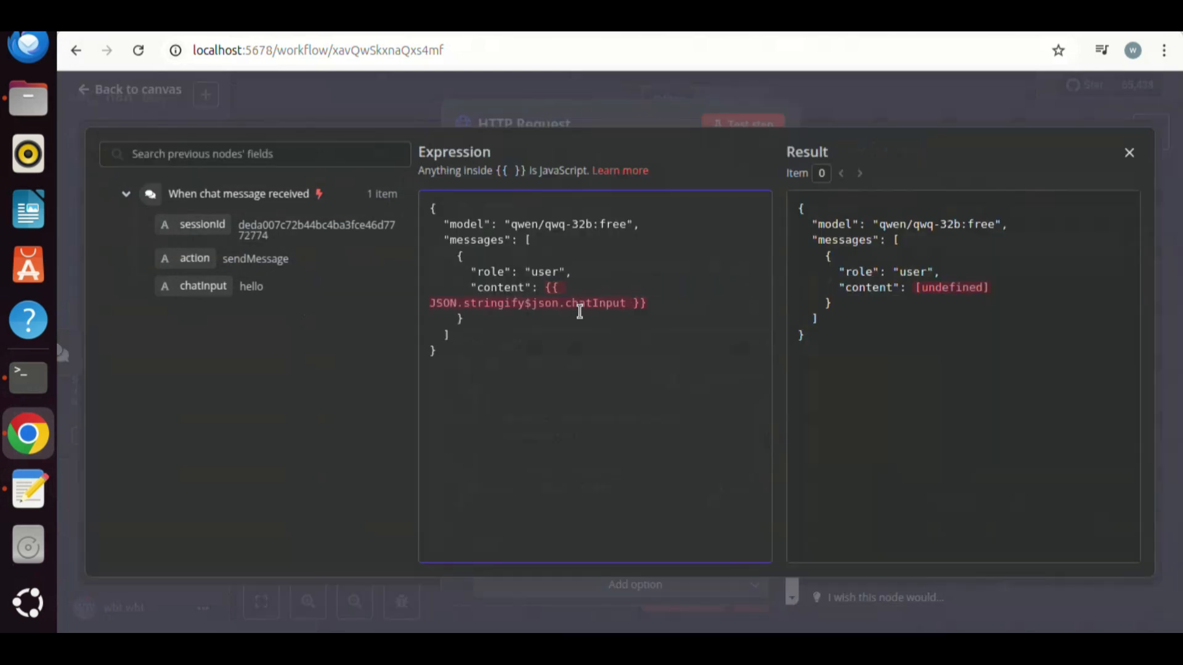
{"action": "type", "text": "("}
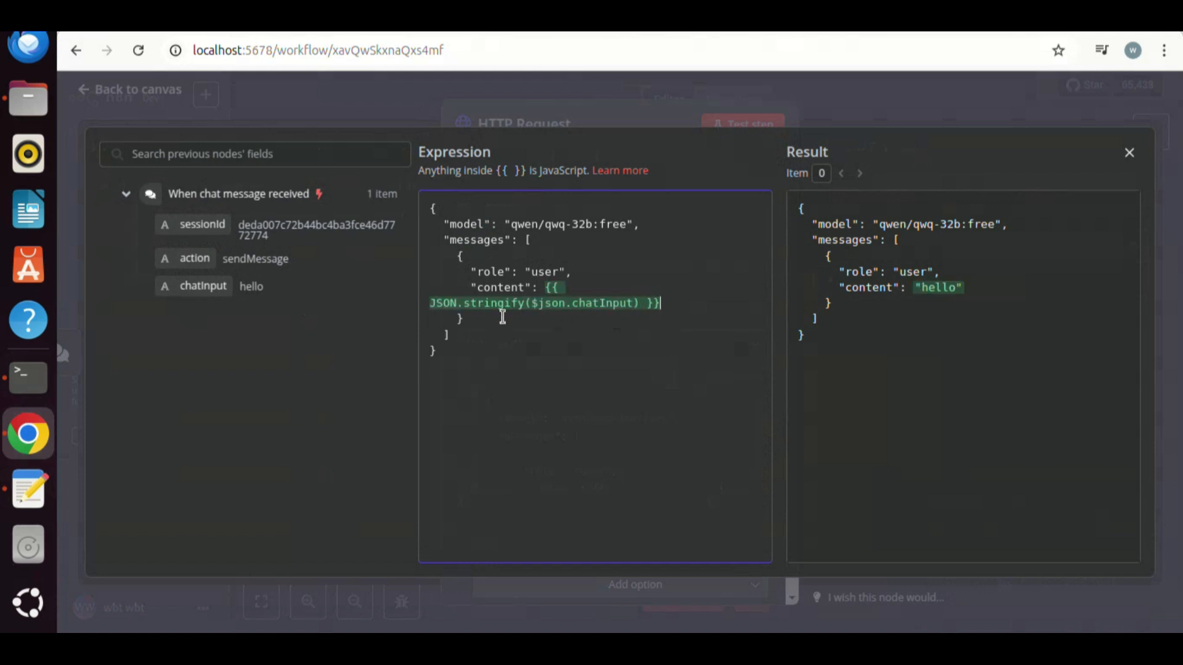
{"action": "left_click", "coordinate": [1127, 156]}
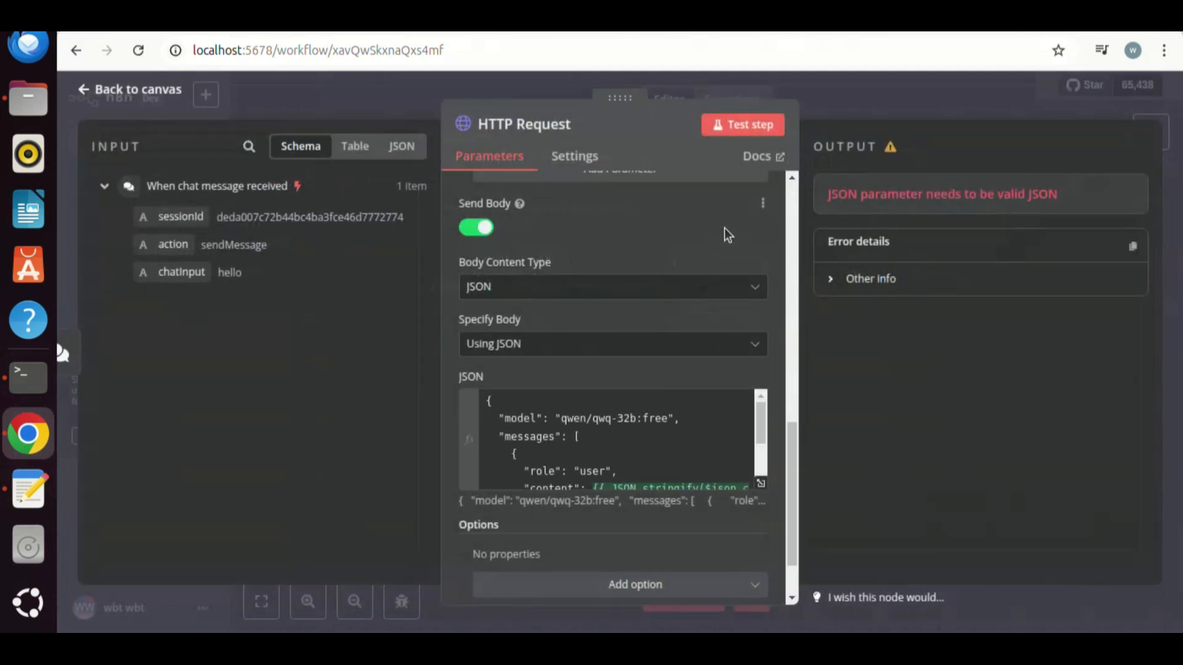
{"action": "left_click", "coordinate": [740, 126]}
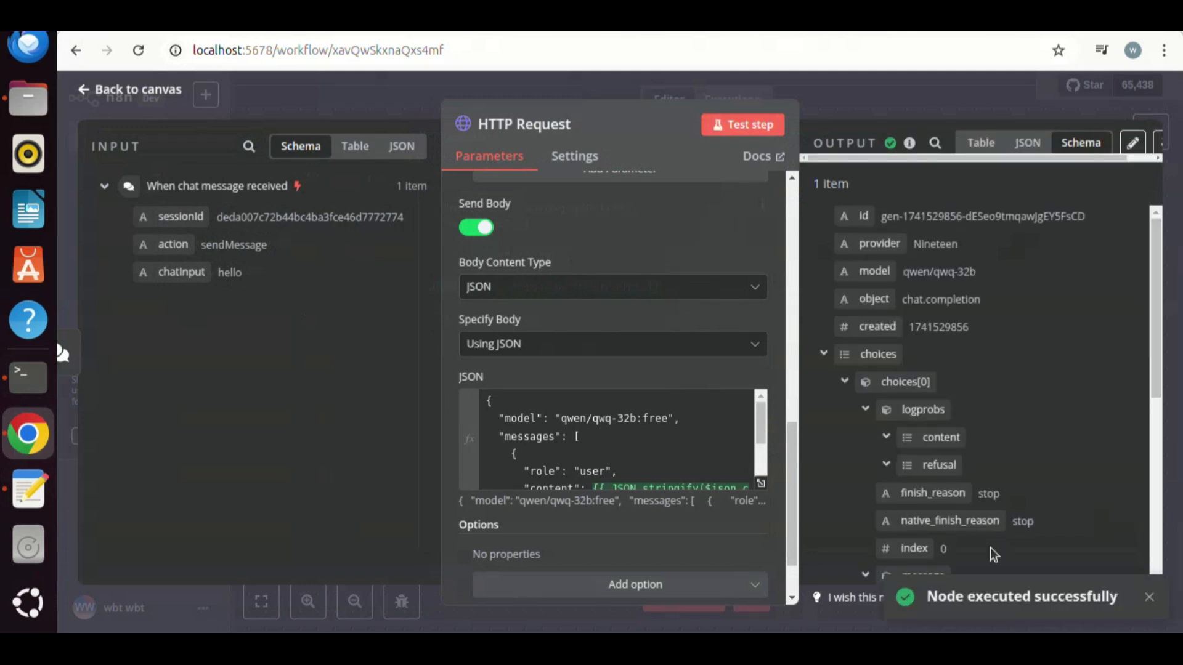
{"action": "scroll", "coordinate": [993, 330], "scroll_direction": "down", "scroll_amount": 5}
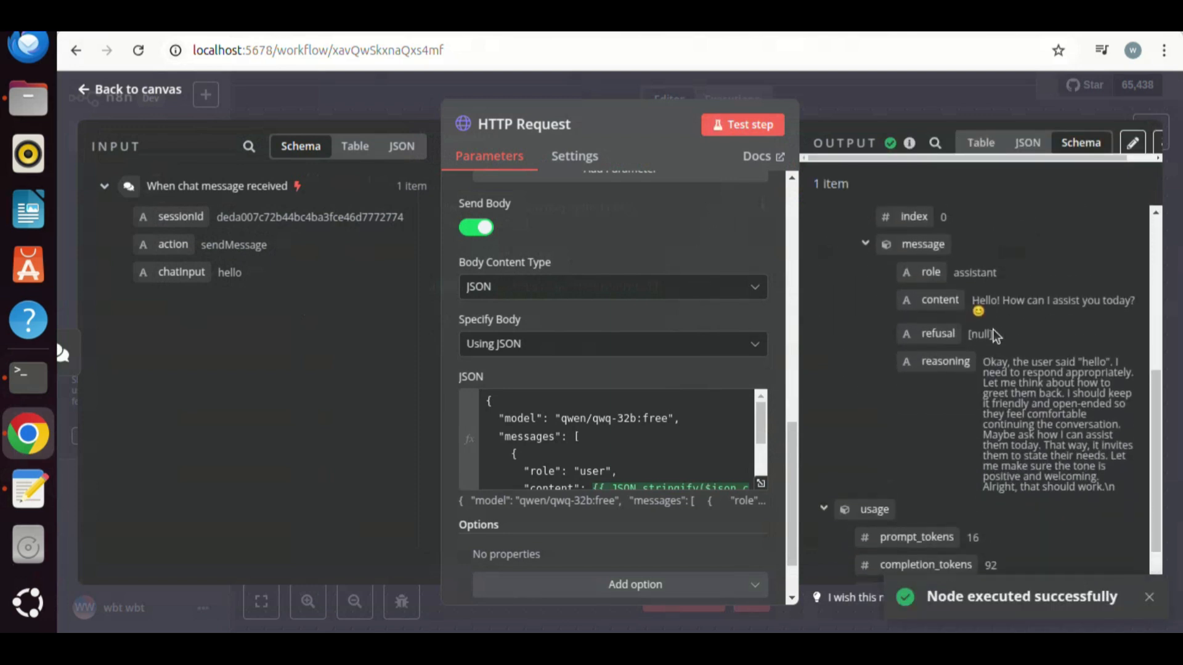
{"action": "scroll", "coordinate": [993, 330], "scroll_direction": "up", "scroll_amount": 5}
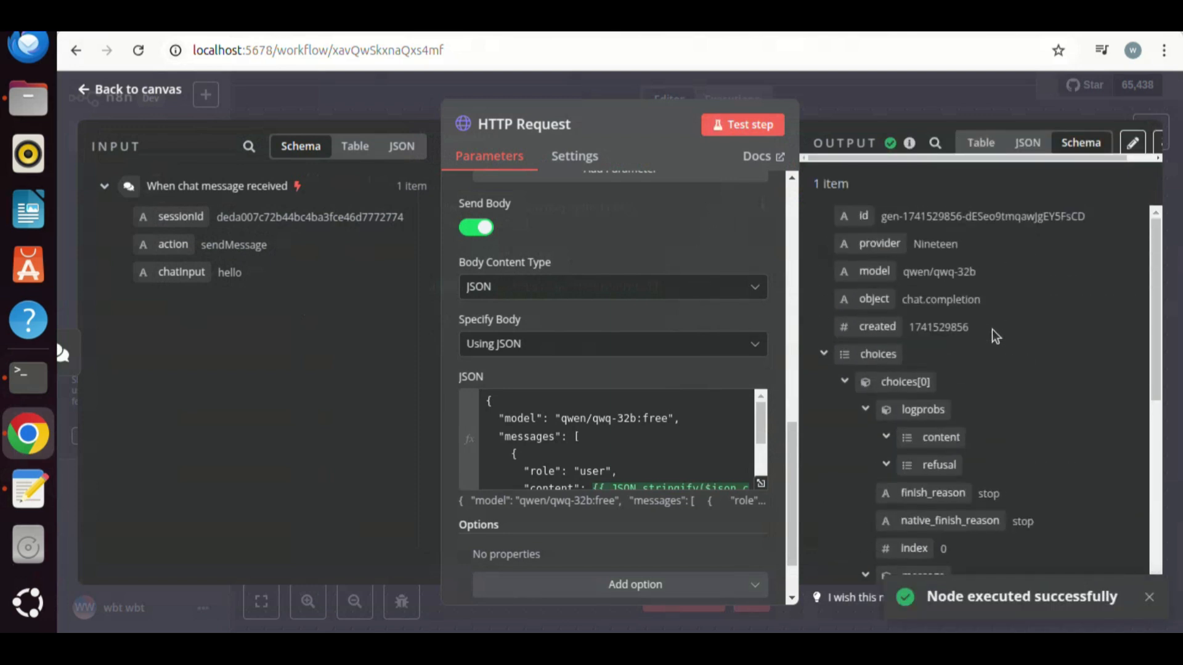
Return to the canvas and send the chat message "what is the most populated state in the US?".
{"action": "left_click", "coordinate": [121, 92]}
{"action": "left_click", "coordinate": [672, 582]}
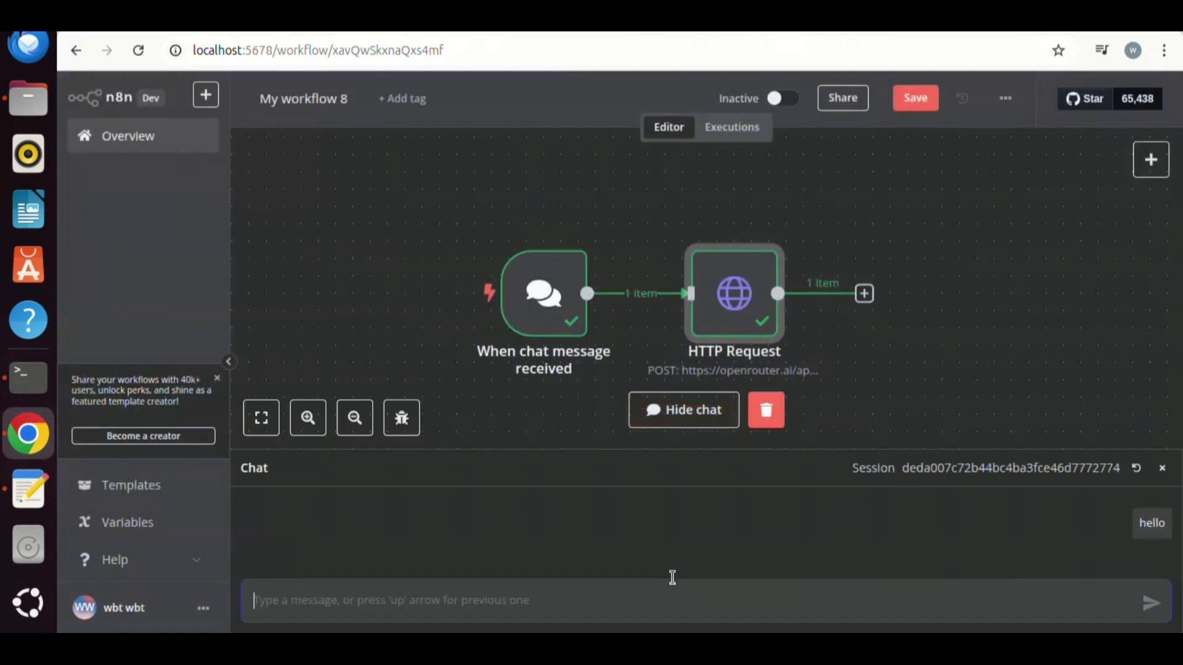
{"action": "type", "text": "what is the mos"}
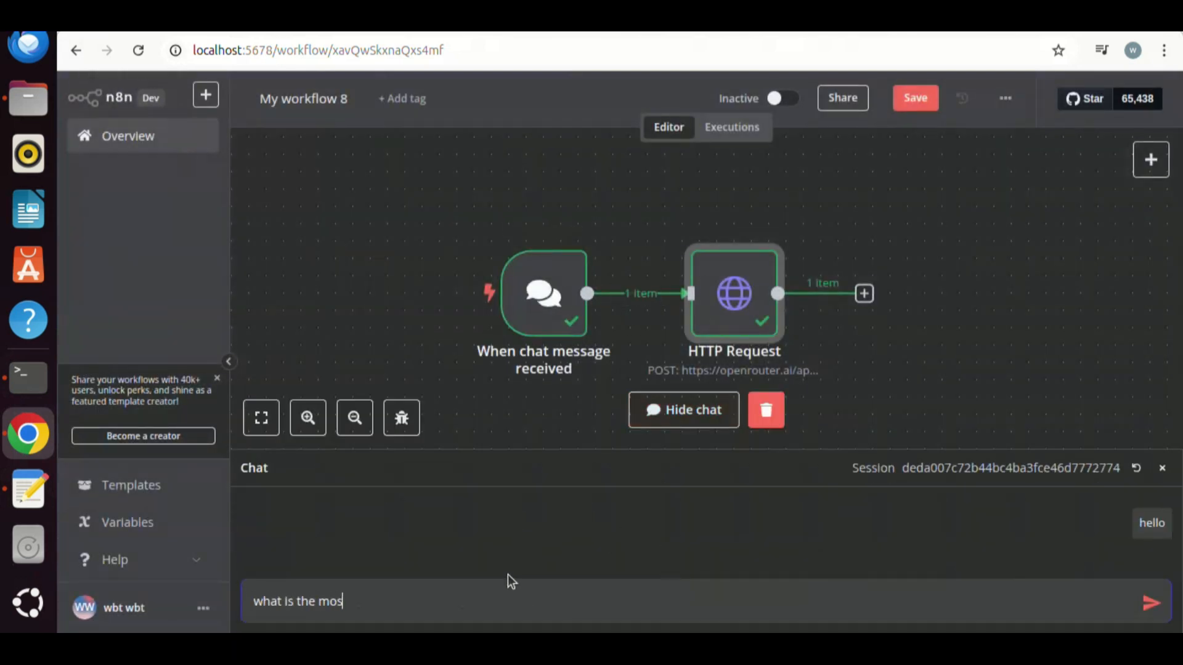
{"action": "type", "text": "t populated state in"}
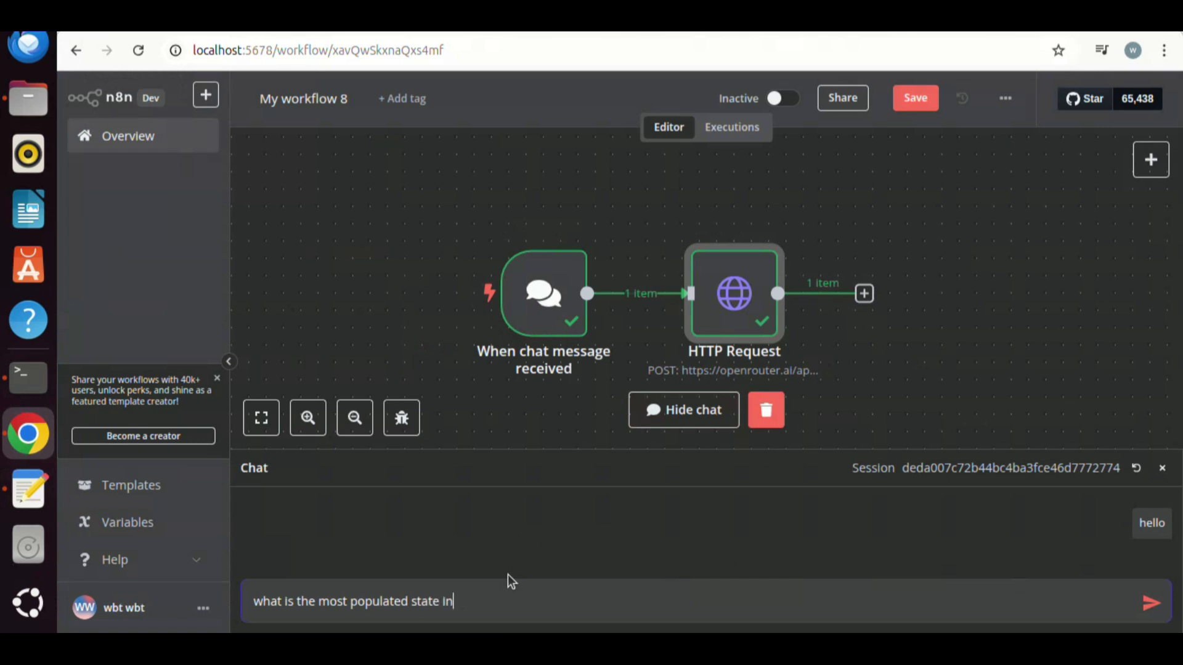
{"action": "type", "text": " the US?"}
{"action": "key", "text": "Return"}
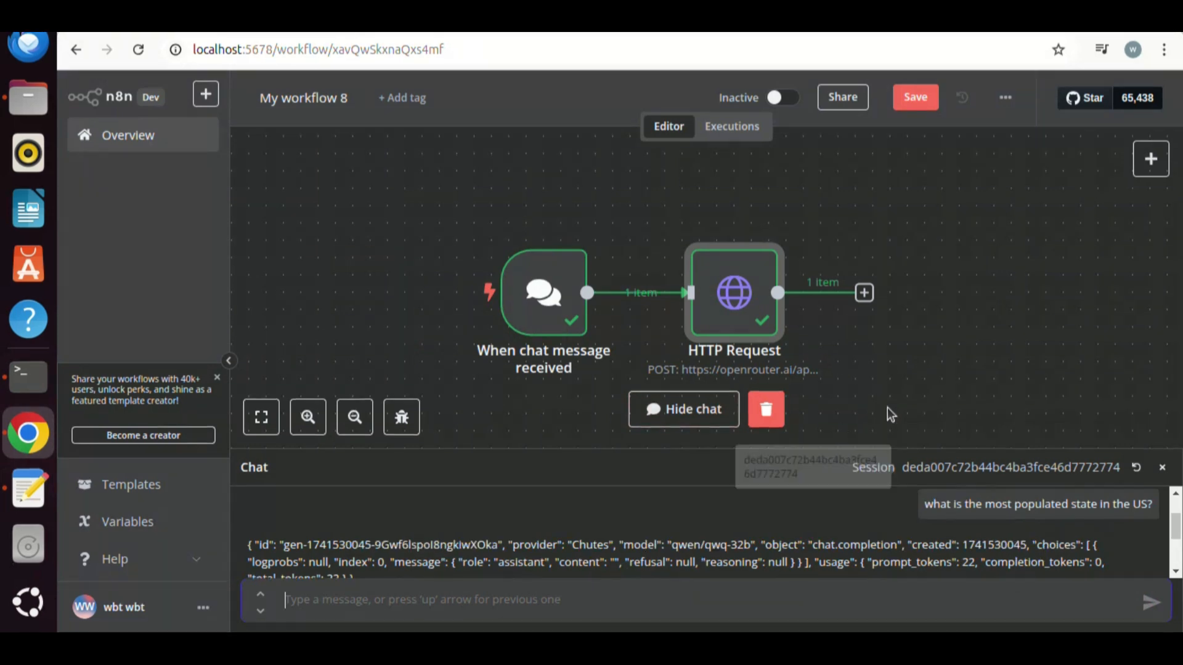
Open the HTTP Request node and examine the message content and reasoning fields in its output, using the schema view.
{"action": "double_click", "coordinate": [734, 300]}
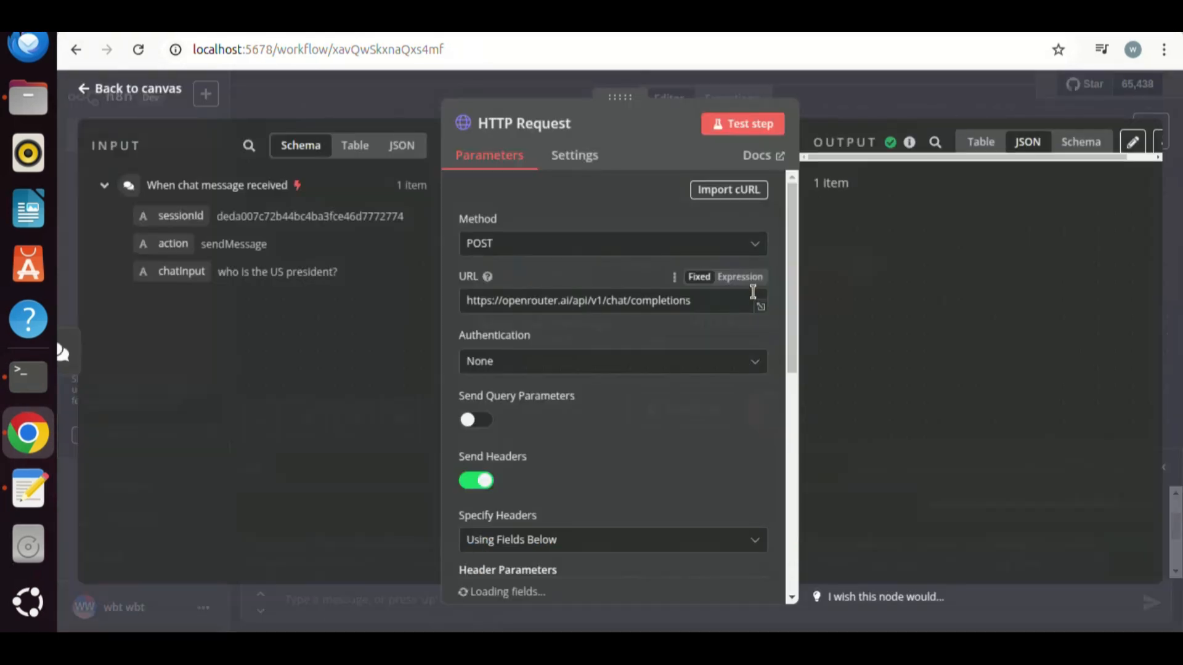
{"action": "left_click", "coordinate": [1026, 142]}
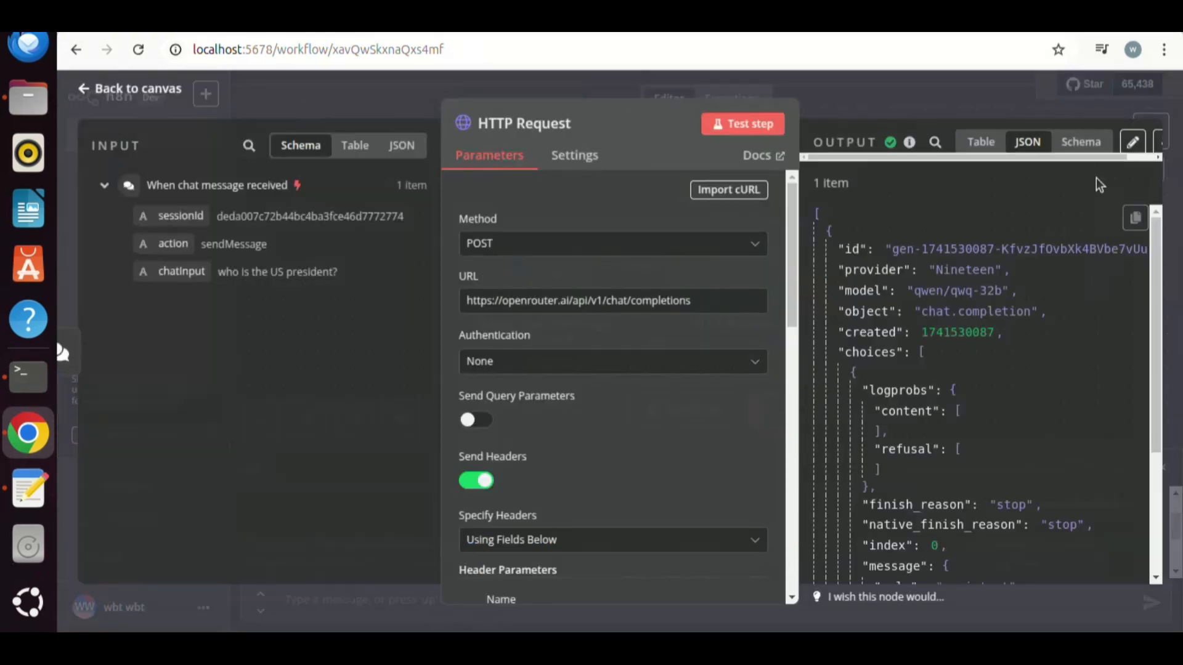
{"action": "left_click", "coordinate": [981, 142]}
{"action": "left_click", "coordinate": [1026, 142]}
{"action": "left_click", "coordinate": [1080, 141]}
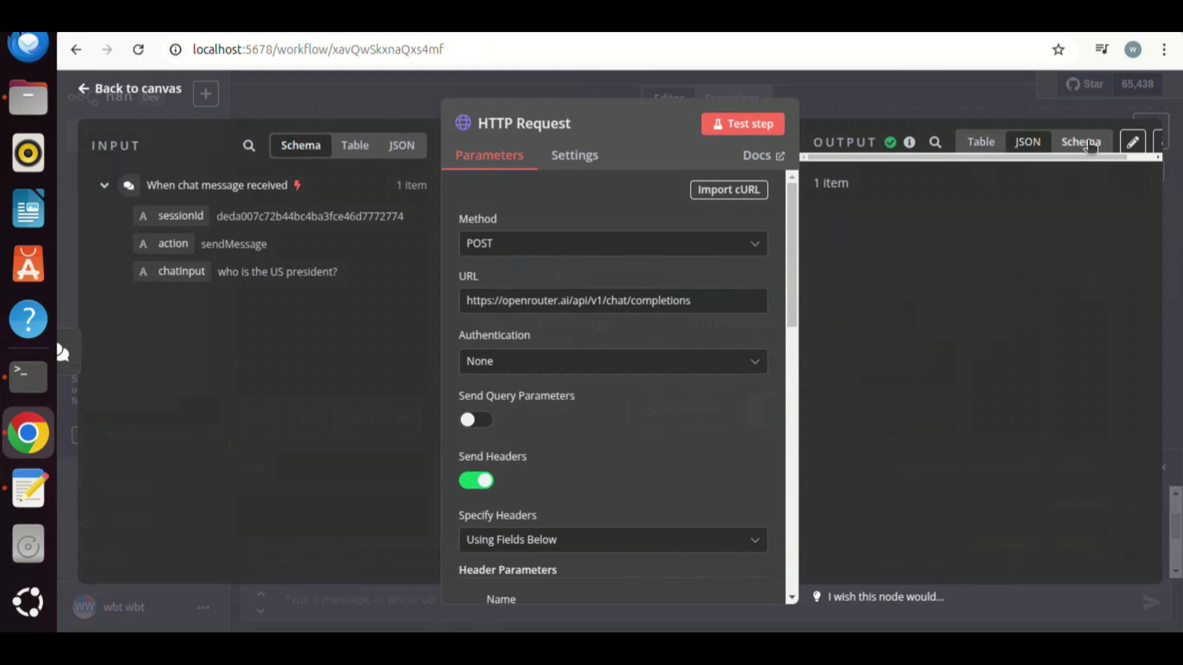
{"action": "scroll", "coordinate": [1034, 339], "scroll_direction": "down", "scroll_amount": 3}
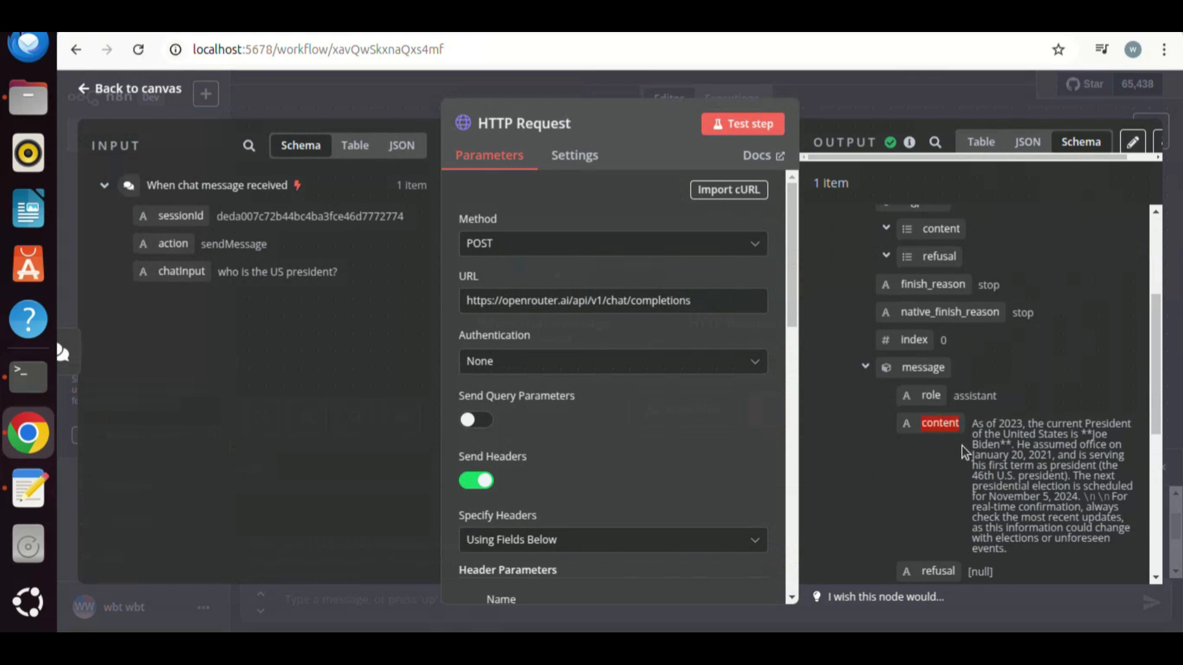
{"action": "scroll", "coordinate": [962, 445], "scroll_direction": "down", "scroll_amount": 2}
{"action": "scroll", "coordinate": [1003, 390], "scroll_direction": "down", "scroll_amount": 2}
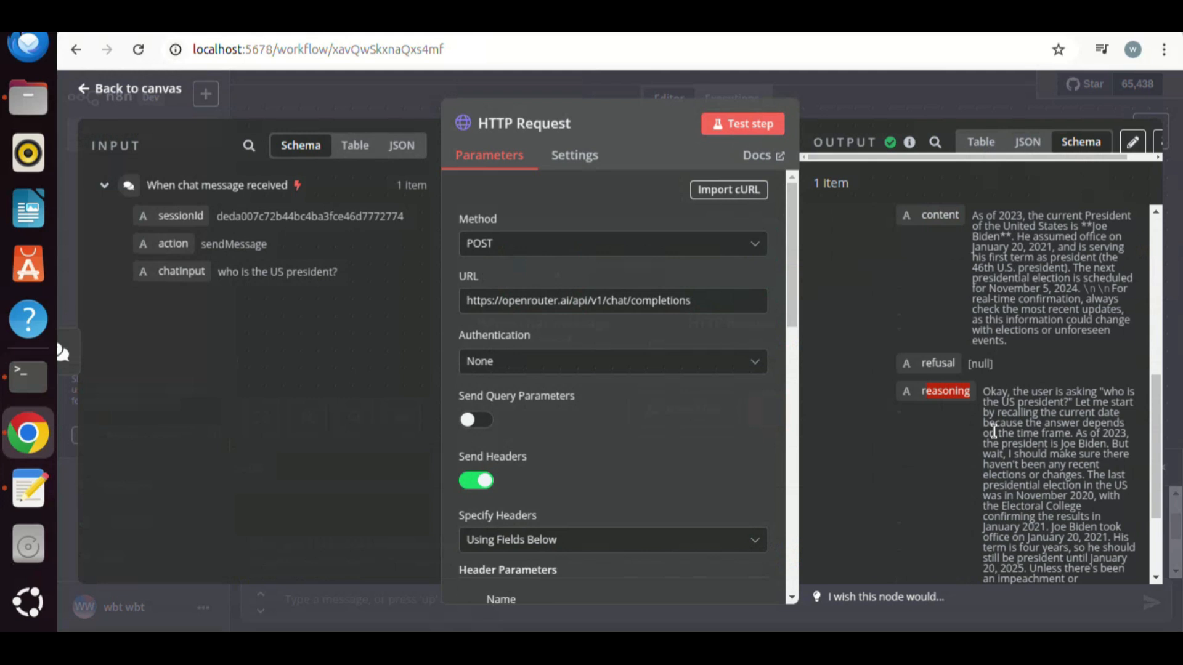
{"action": "scroll", "coordinate": [993, 432], "scroll_direction": "down", "scroll_amount": 4}
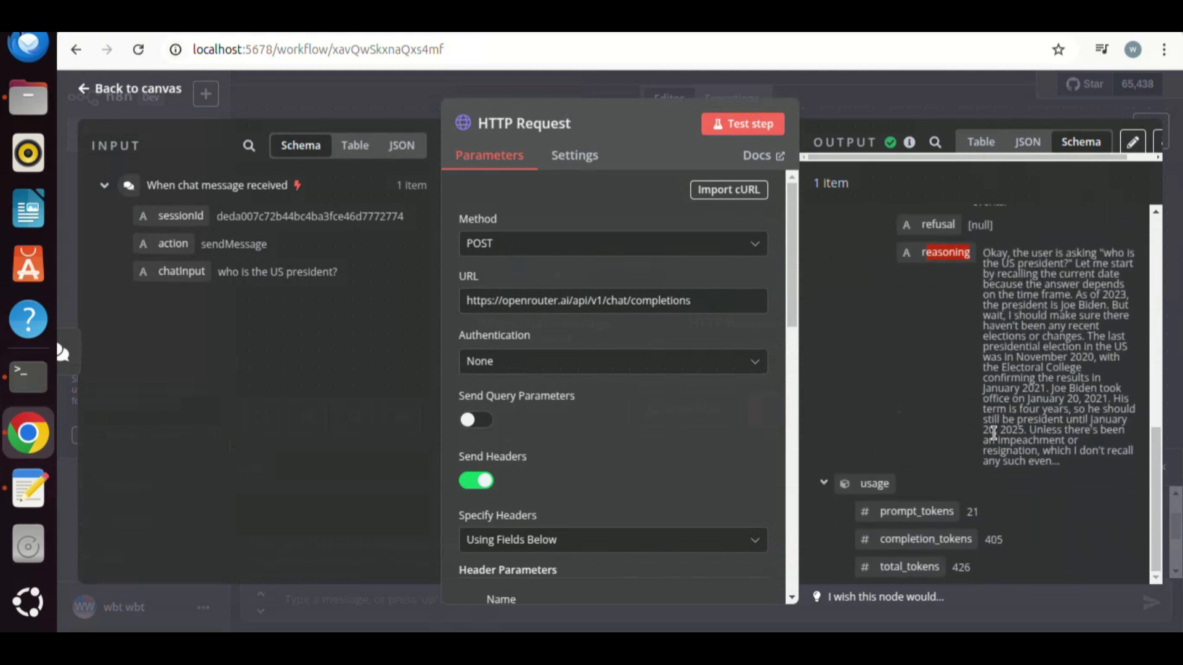
{"action": "scroll", "coordinate": [994, 433], "scroll_direction": "up", "scroll_amount": 6}
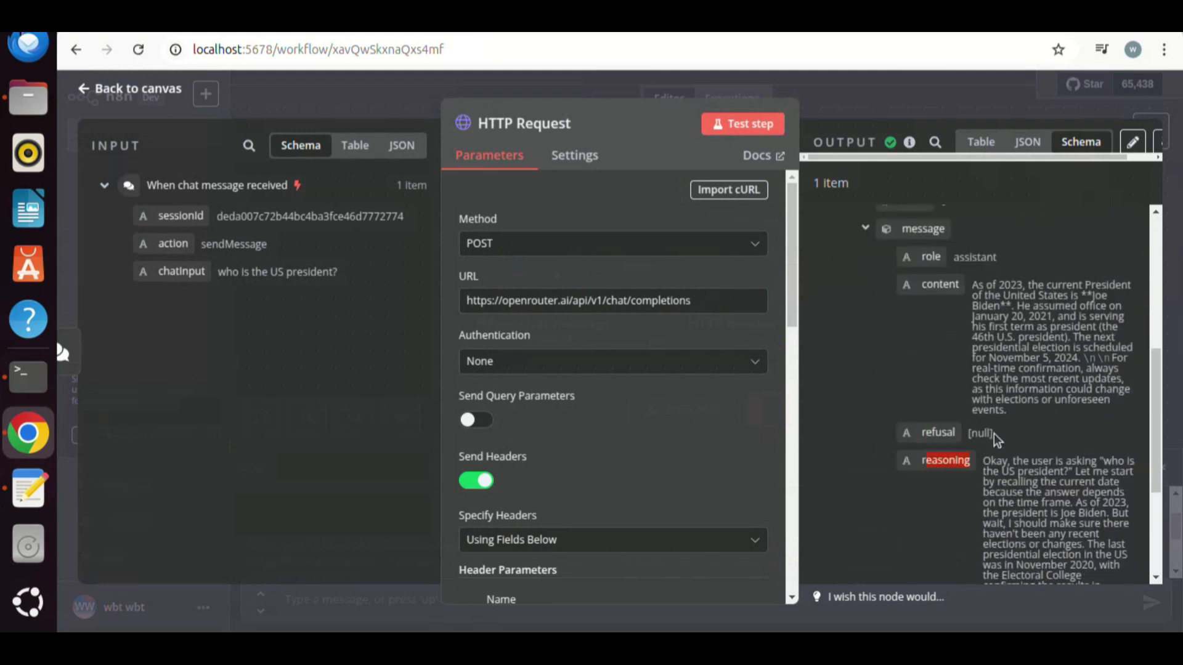
{"action": "scroll", "coordinate": [993, 434], "scroll_direction": "down", "scroll_amount": 3}
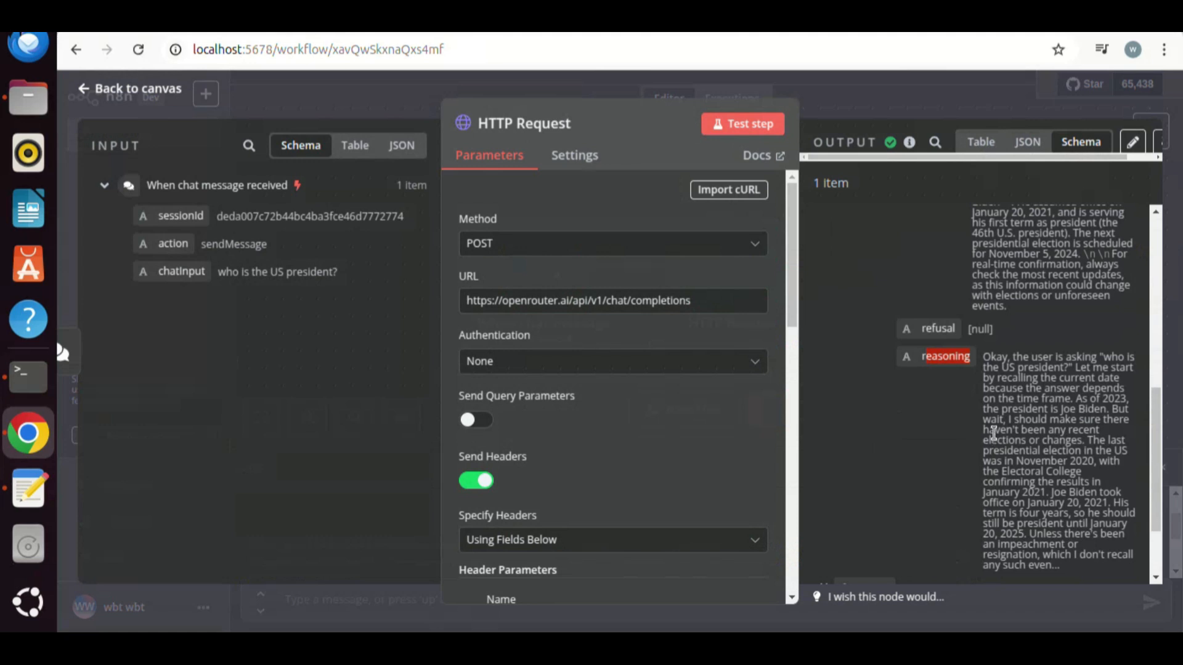